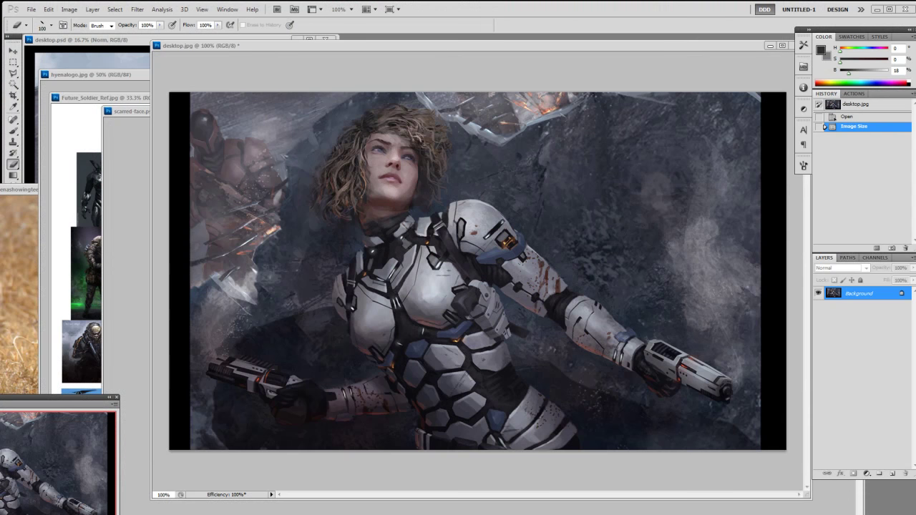
- Close desktop.jpg without saving its changes
left_click_drag(588, 48, 562, 51)
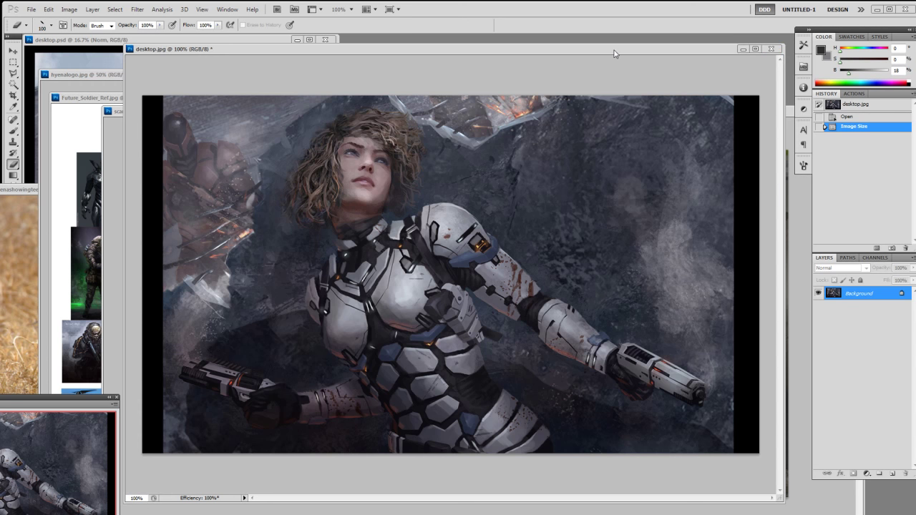
left_click_drag(614, 51, 610, 45)
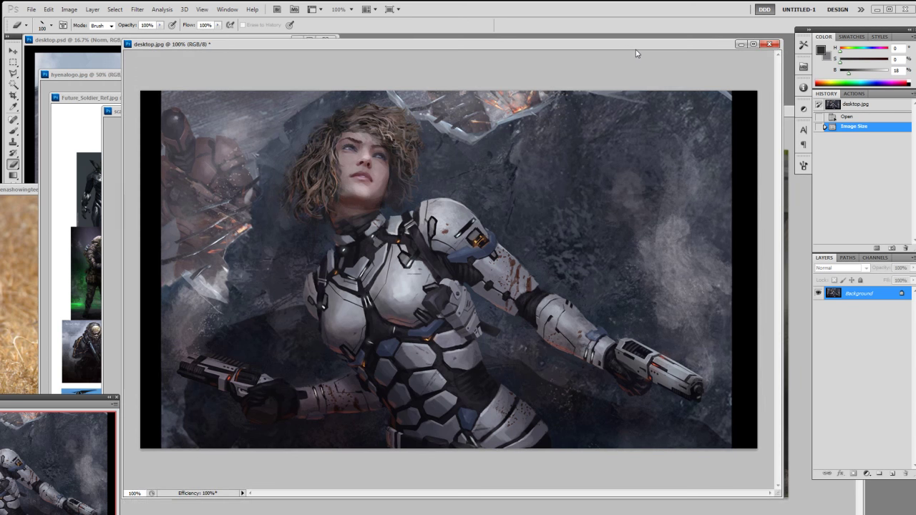
left_click(769, 44)
left_click(461, 209)
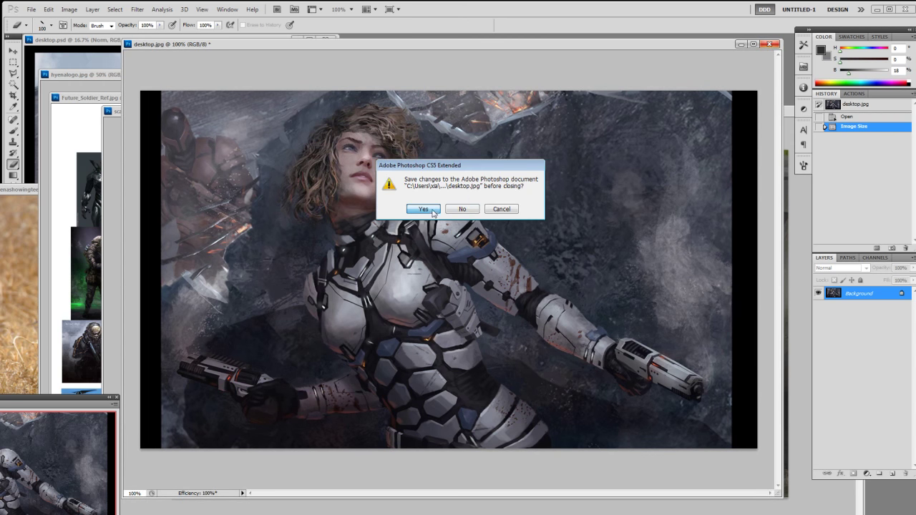
- Bring desktop.psd to the front, move its window to an open area, and widen it around the whole painting at 16.7% zoom
left_click(248, 50)
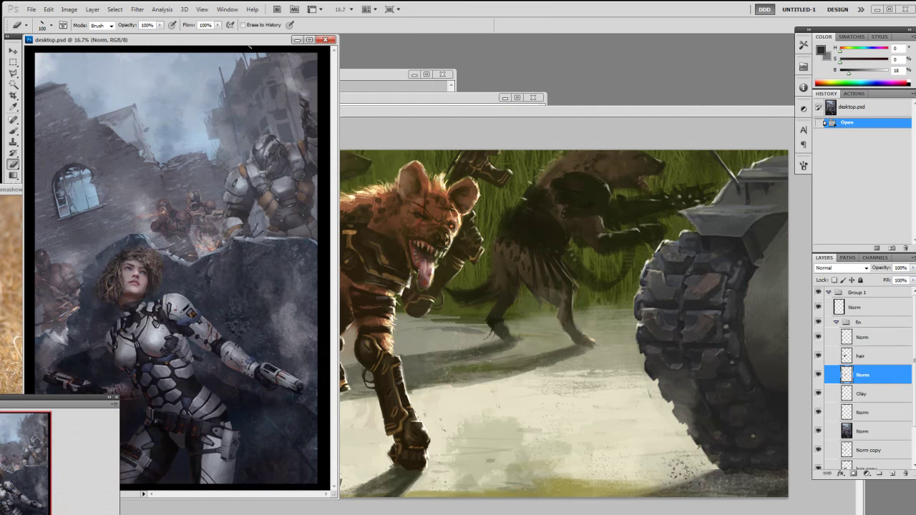
left_click_drag(248, 47, 588, 46)
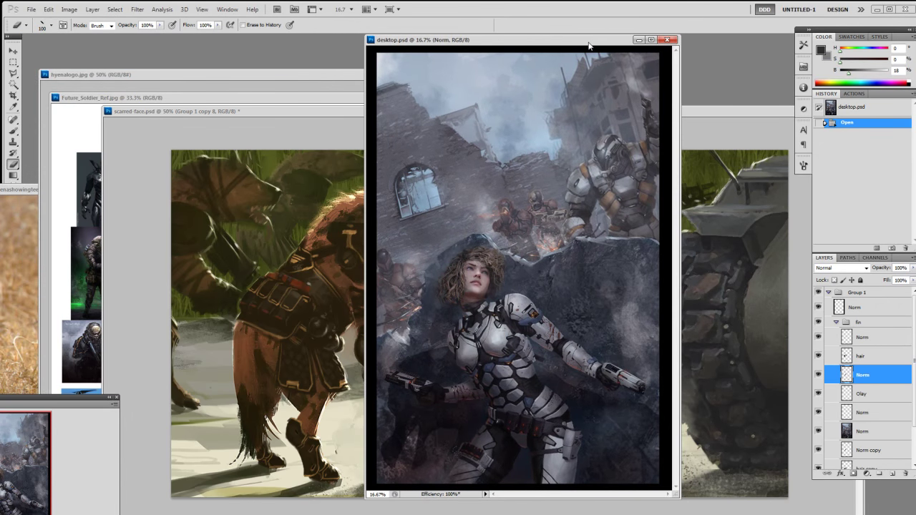
key("ctrl+plus")
key("ctrl+plus")
key("ctrl+plus")
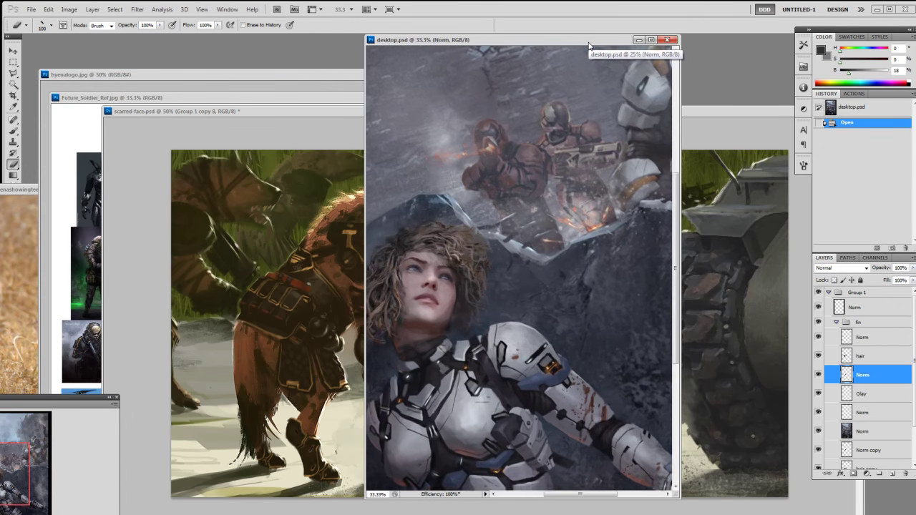
left_click_drag(365, 291, 66, 290)
key("ctrl+minus")
key("ctrl+minus")
key("ctrl+minus")
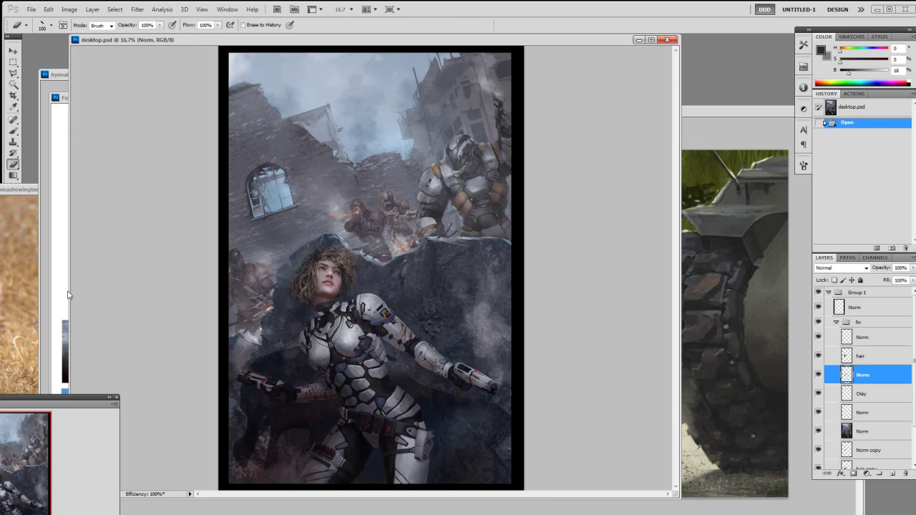
- Examine the armored woman's face, torso armor and belt in desktop.psd up close, and return to the full view
key("ctrl+plus")
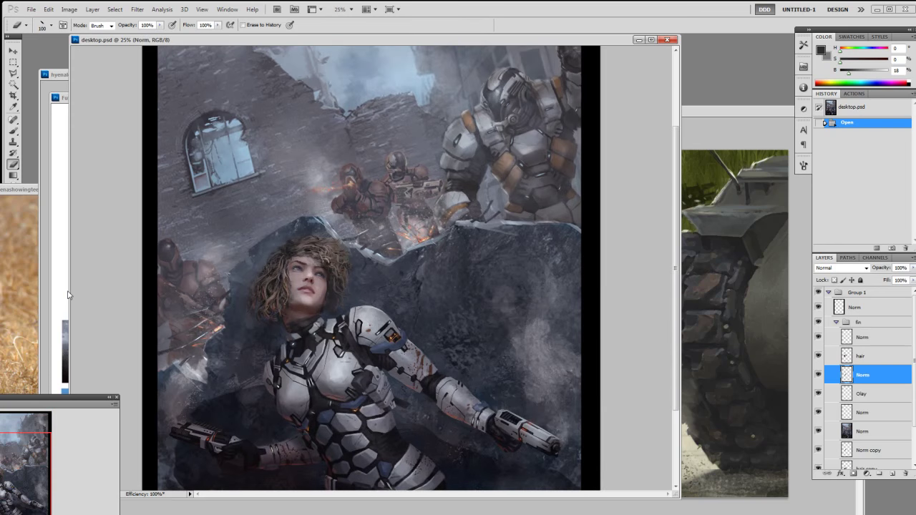
key("ctrl+plus")
key("ctrl+plus")
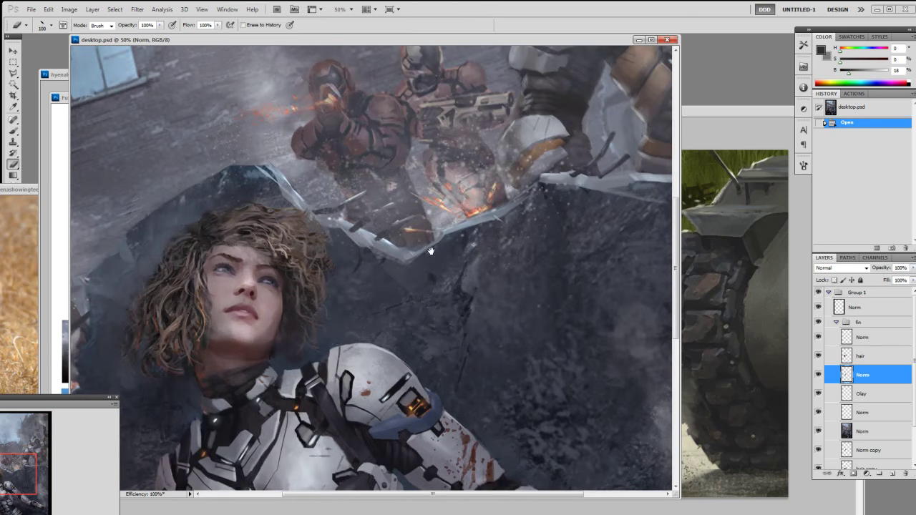
mouse_move(432, 251)
left_mouse_down()
mouse_move(399, 280)
mouse_move(510, 316)
left_mouse_up()
left_click_drag(358, 350, 487, 282)
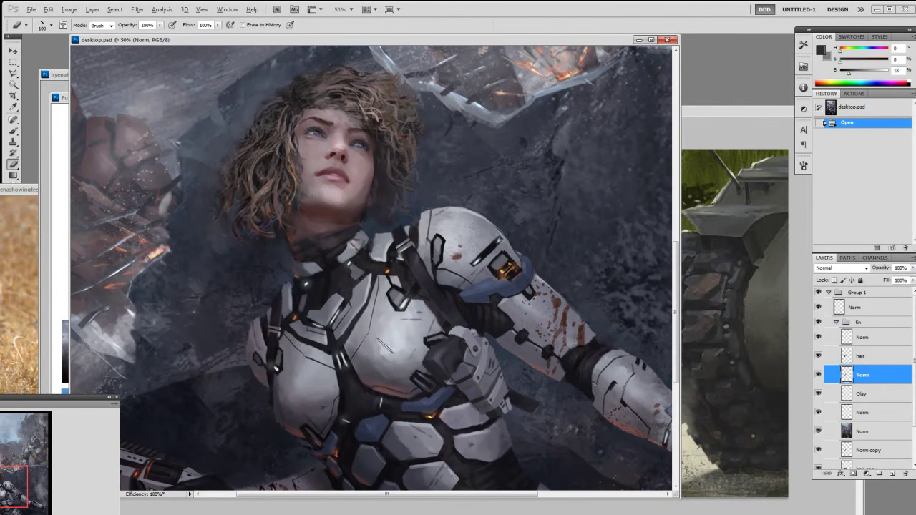
mouse_move(420, 414)
left_mouse_down()
mouse_move(392, 333)
mouse_move(371, 337)
left_mouse_up()
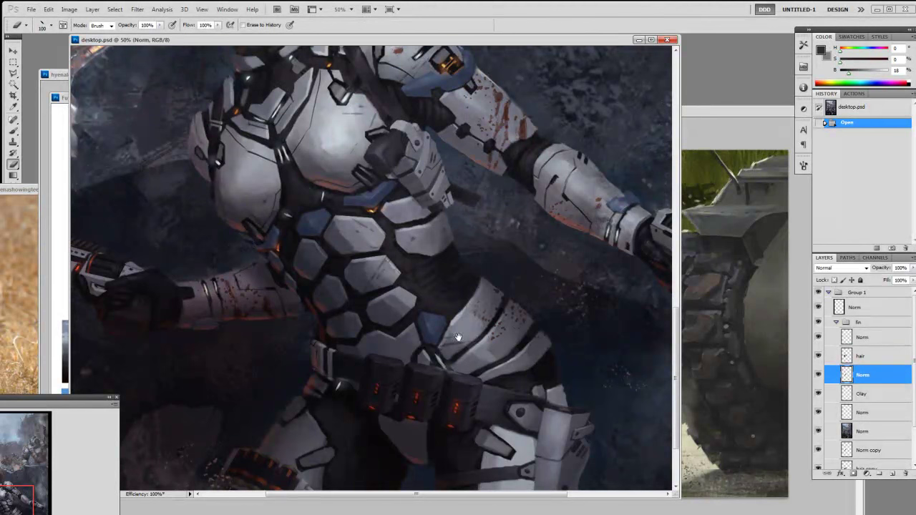
key("ctrl+minus")
key("ctrl+minus")
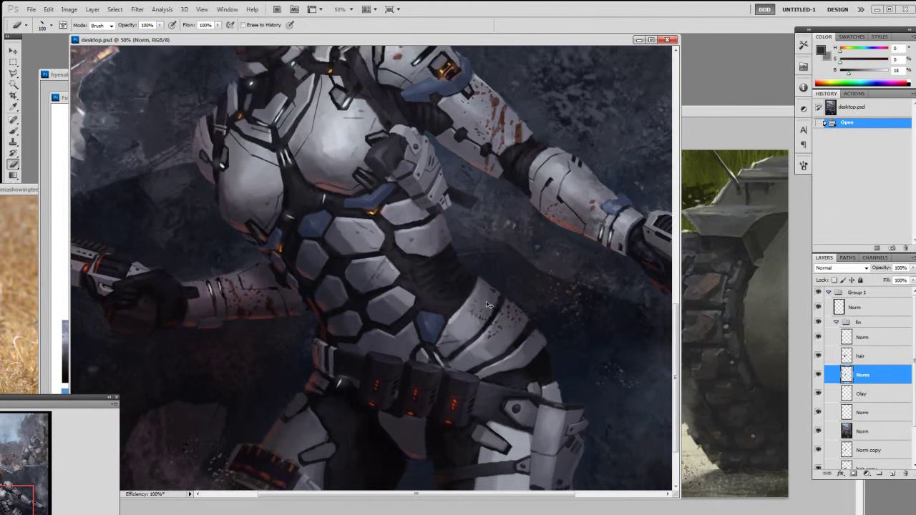
key("ctrl+minus")
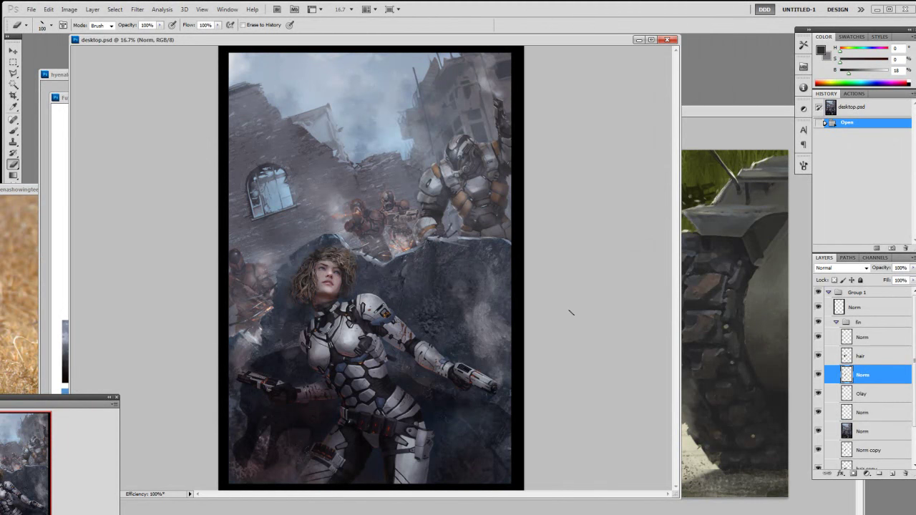
- In scarred-face.psd, hide Group 2, Group 2 copy and Group 1 copy 8, leaving only Group 1 copy 7 and the Background showing
left_click(715, 126)
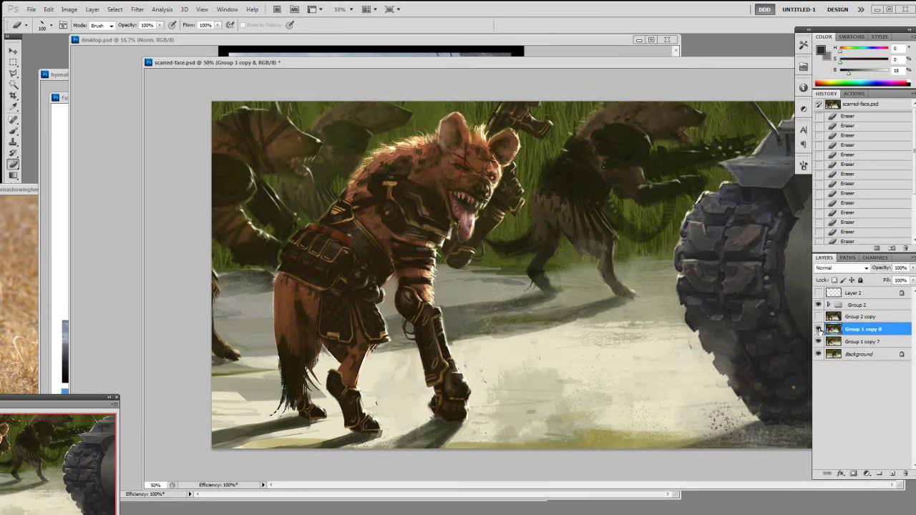
left_click(819, 329)
left_click(819, 316)
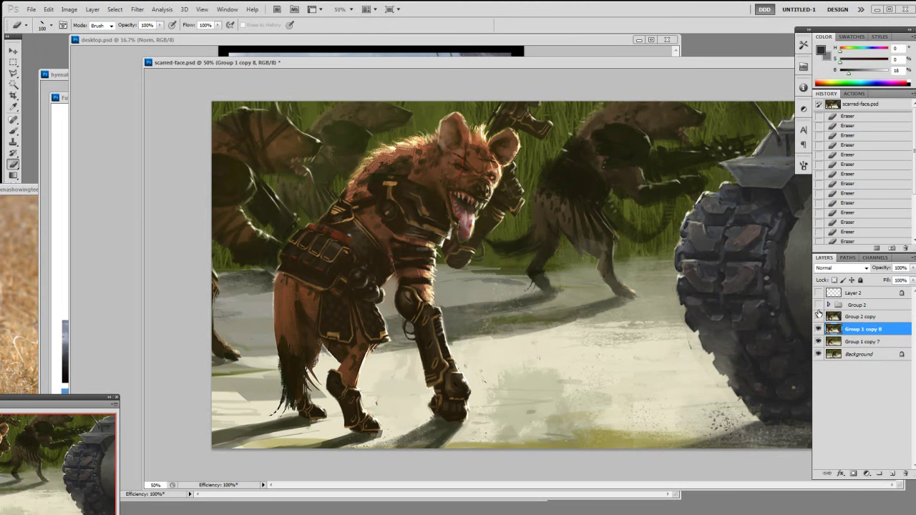
left_click(818, 316)
left_click(818, 316)
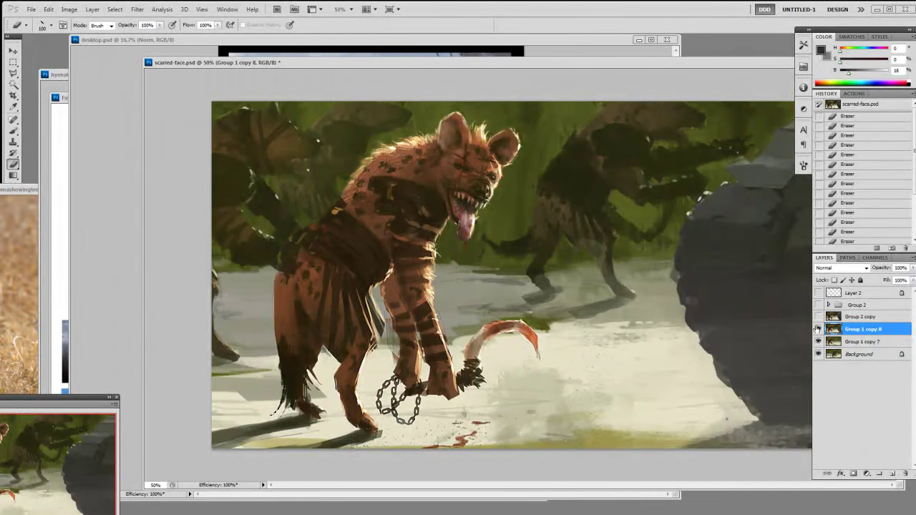
key("ctrl+minus")
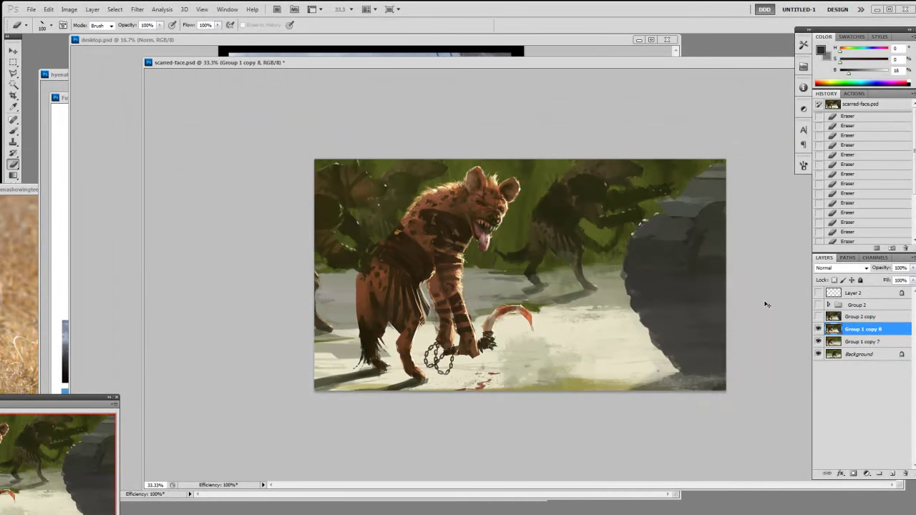
key("ctrl+minus")
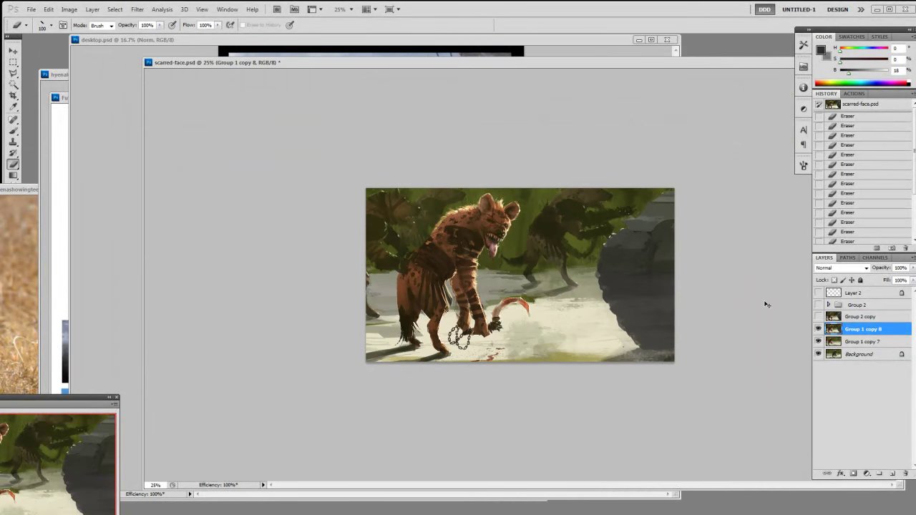
left_click(818, 331)
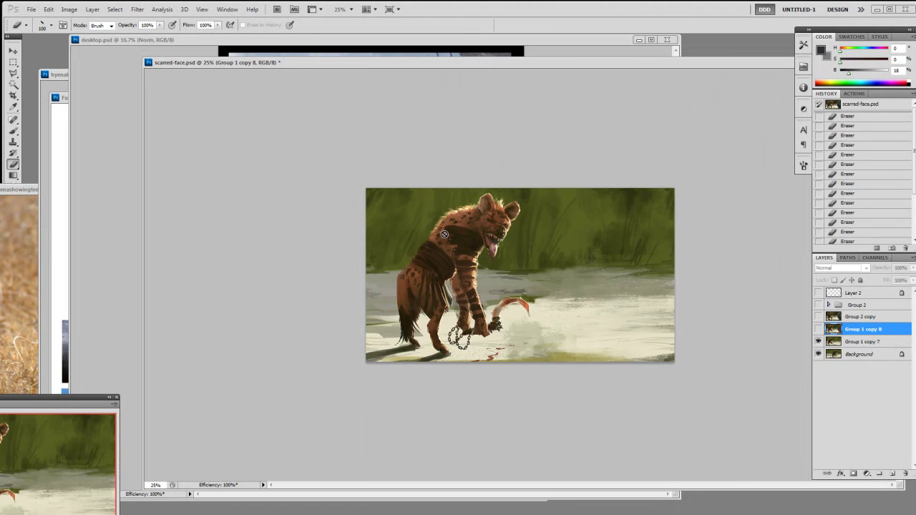
- Look through the open reference images and compare the hyenalogo.jpg photo with the hyena painting in scarred-face.psd
left_click(33, 279)
left_click(111, 150)
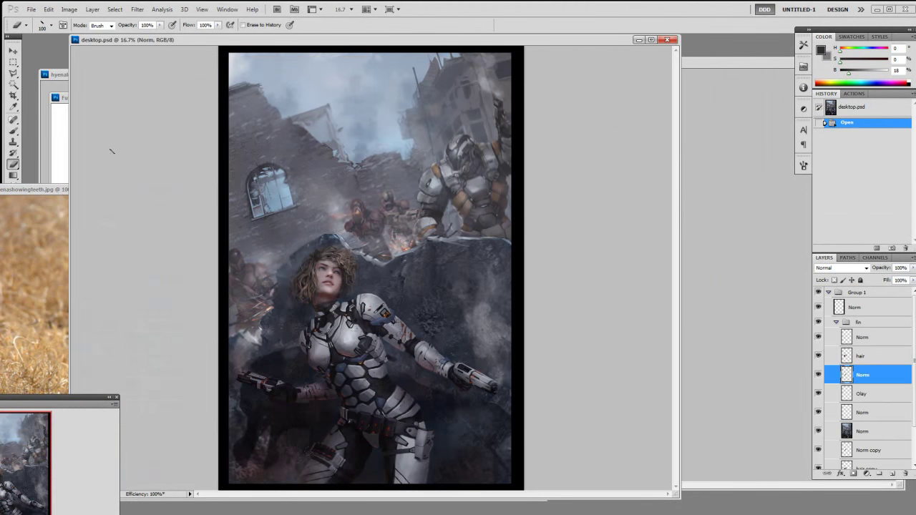
left_click(63, 163)
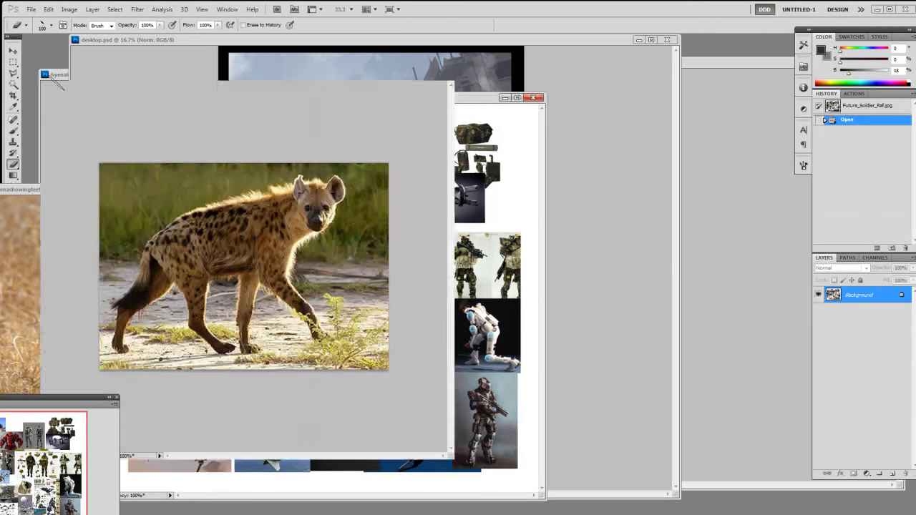
left_click(46, 90)
left_click(709, 225)
left_click(127, 113)
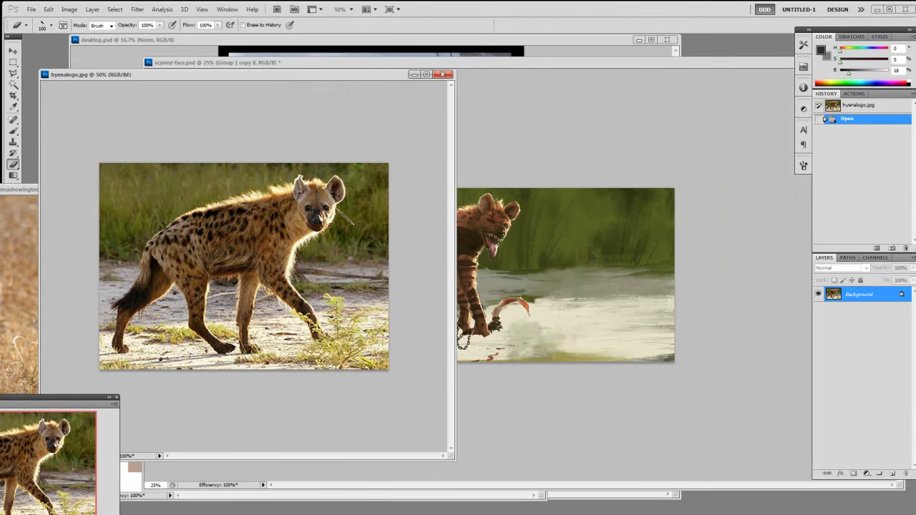
left_click(467, 117)
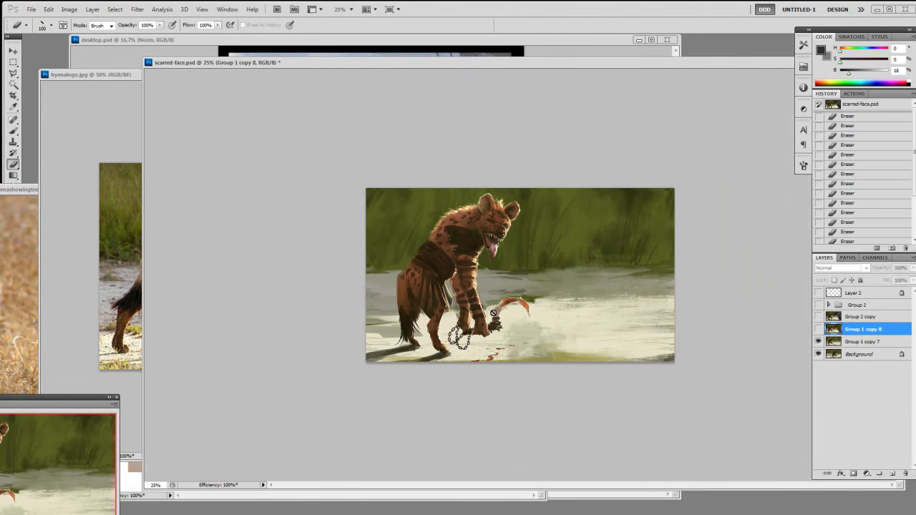
left_click(84, 164)
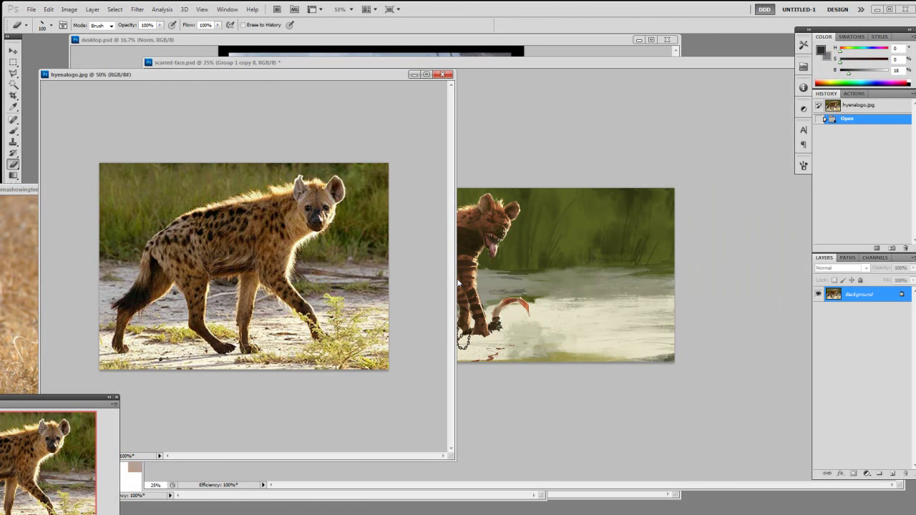
- Narrow and reposition the hyenalogo.jpg and scarred-face.psd windows so the photo and the painting sit side by side
left_click(459, 282)
key("ctrl+Tab")
left_click_drag(453, 297, 372, 297)
left_click_drag(238, 75, 269, 101)
left_click(500, 139)
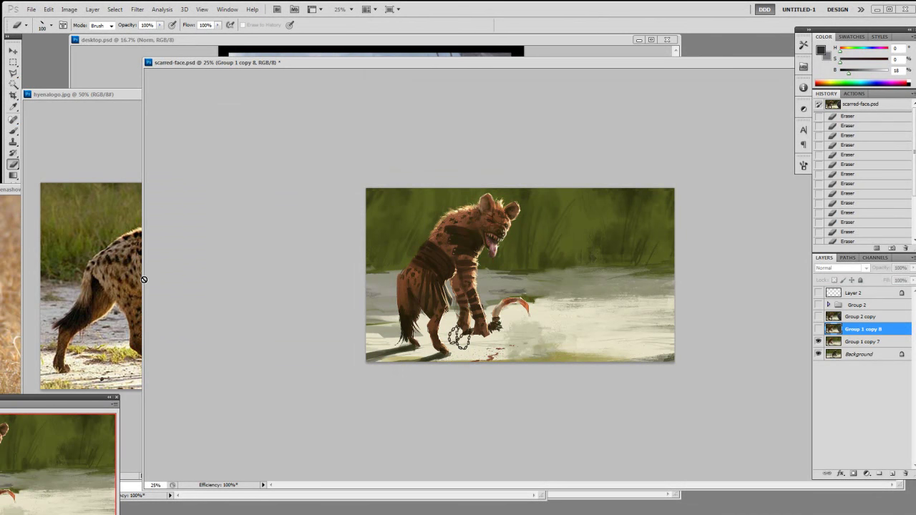
left_click_drag(143, 280, 296, 279)
left_click(243, 99)
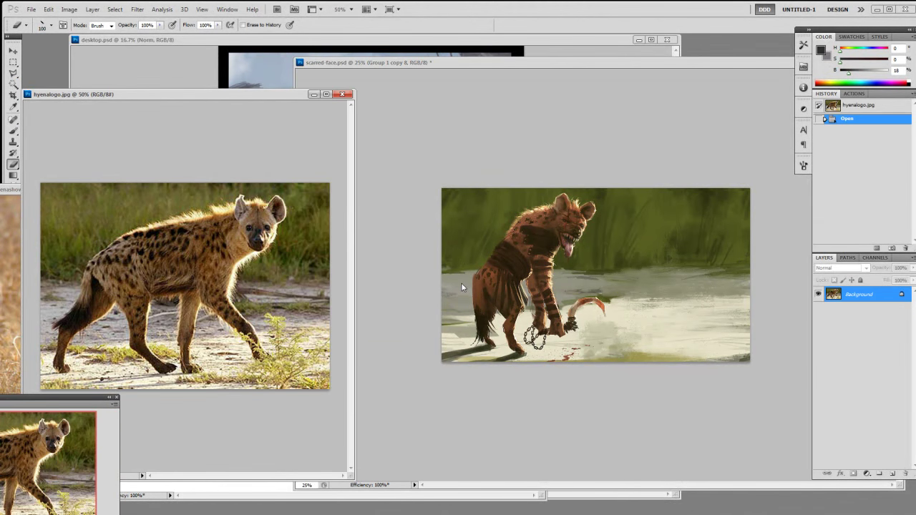
- Show the Group 1 copy 8 layer in scarred-face.psd, toggling its visibility to compare it with the earlier version
left_click(755, 348)
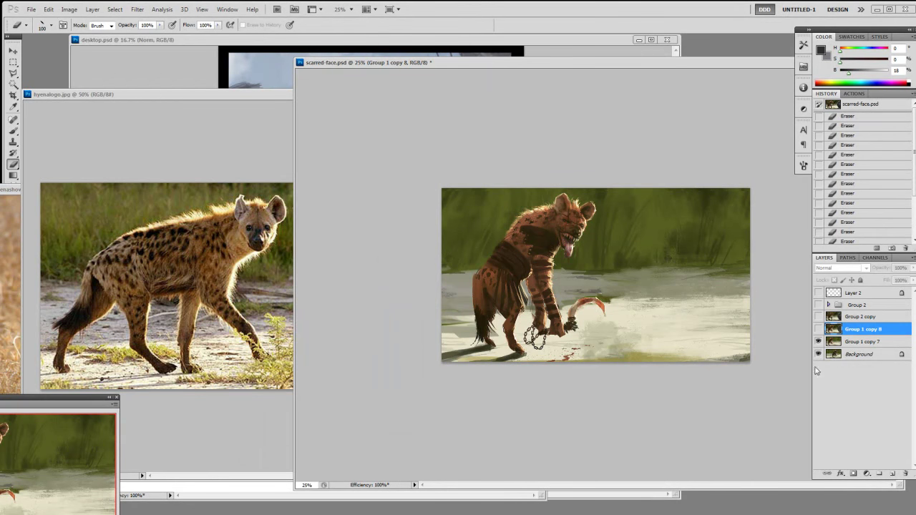
left_click(818, 329)
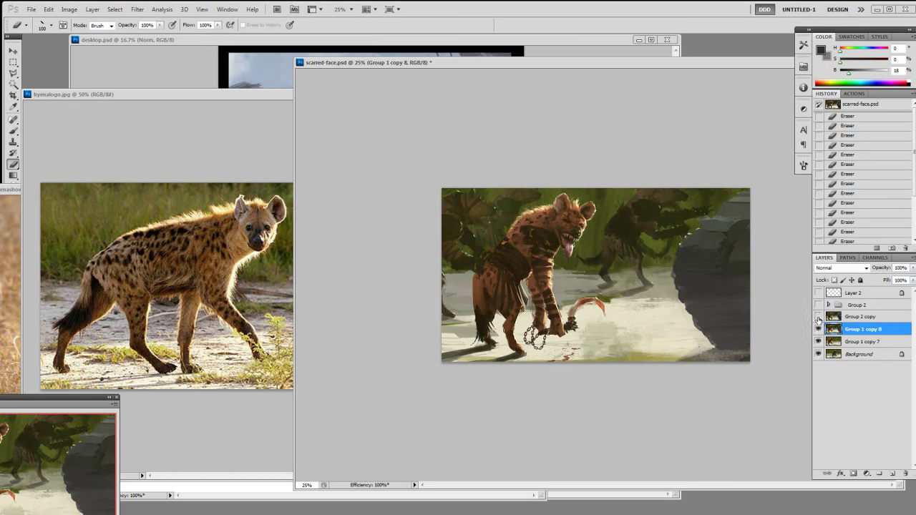
left_click(819, 331)
left_click(817, 331)
- Move and widen the scarred-face.psd window at 50% zoom, and show the Group 2 copy layer
left_click_drag(584, 58, 544, 65)
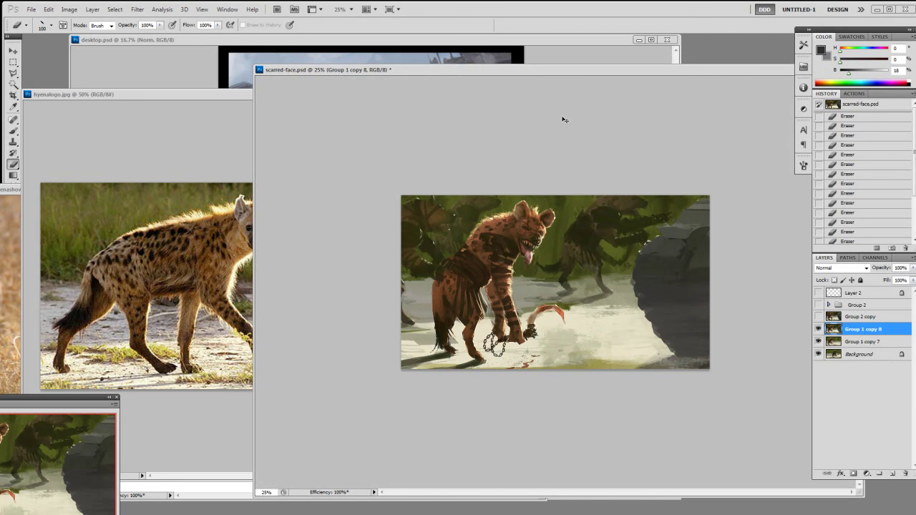
key("ctrl+plus")
key("ctrl+plus")
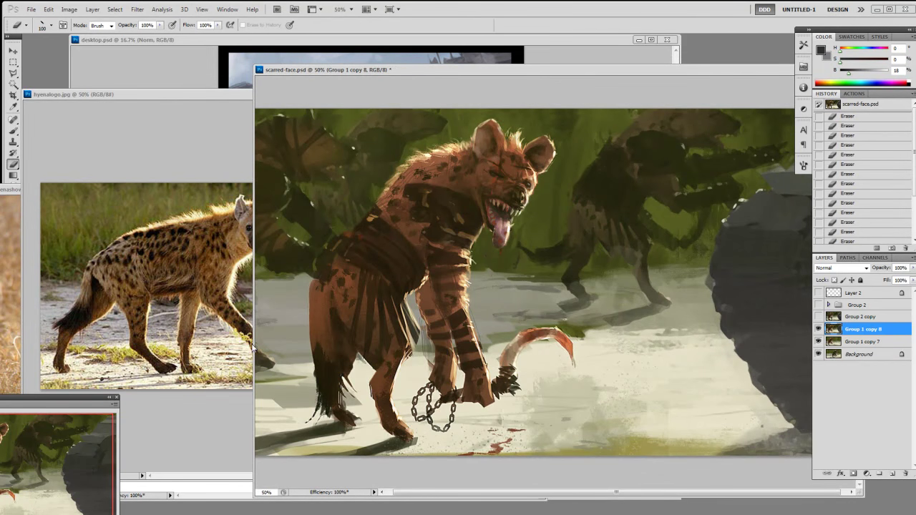
left_click_drag(254, 346, 143, 346)
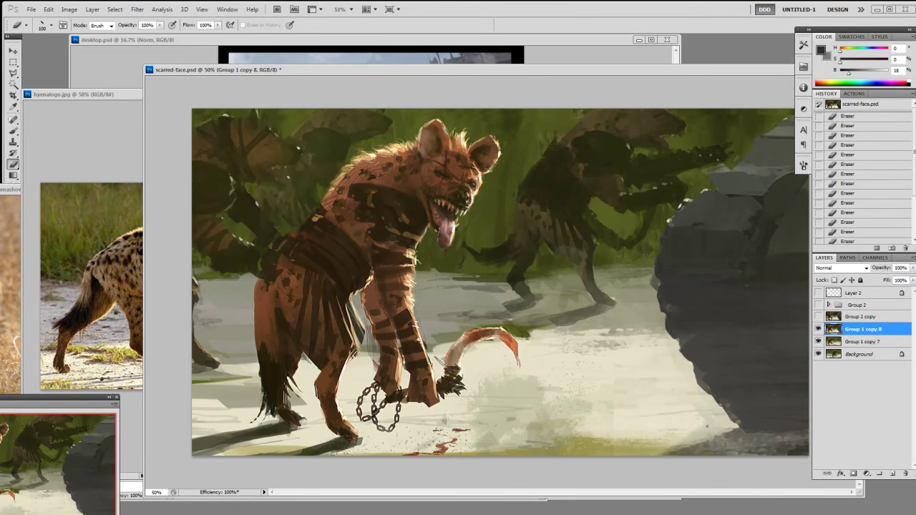
left_click(818, 316)
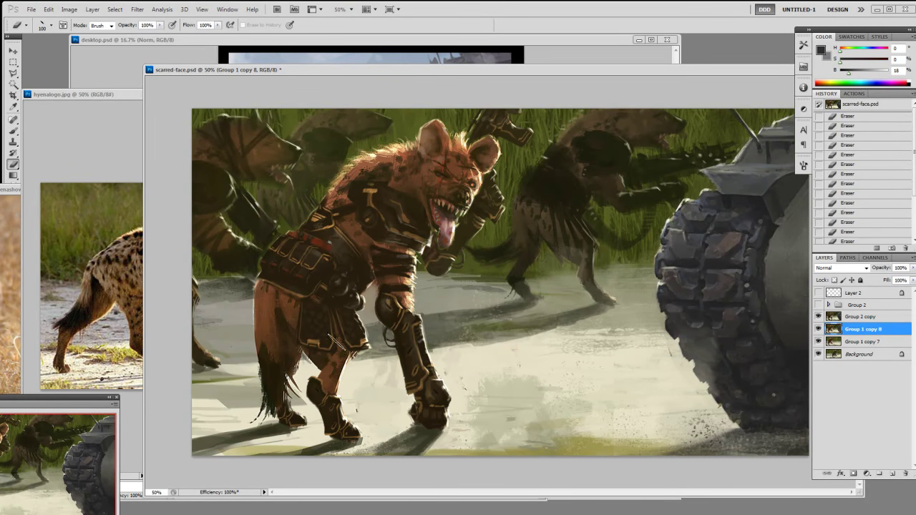
- Compare the armored hyena painting with the hyenalogo.jpg photo, and return to scarred-face.psd with the Move tool active
key("v")
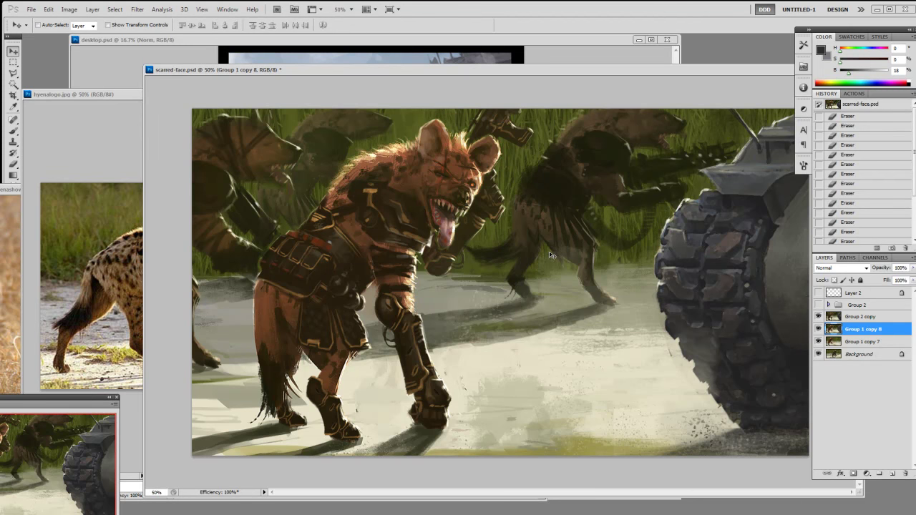
left_click_drag(549, 252, 558, 237)
left_click(133, 155)
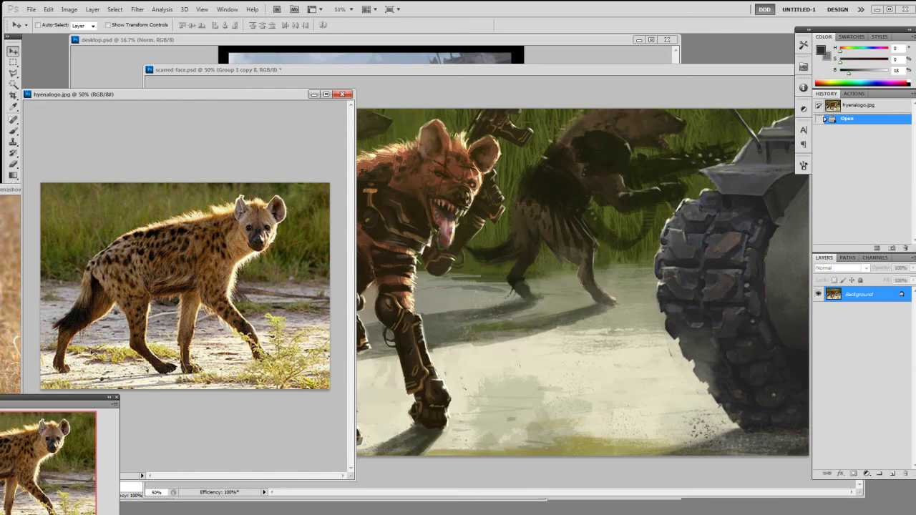
left_click(508, 385)
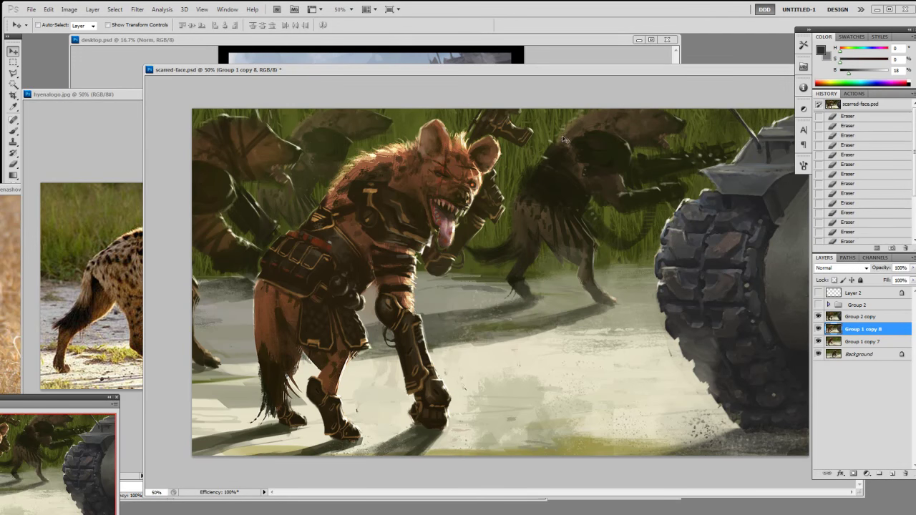
- Compare scarred-face.psd with the hyenalogo.jpg and hyenashowingteeth.jpg photos, moving the open-mouthed hyena photo beside the painted hyena's head
left_click(116, 151)
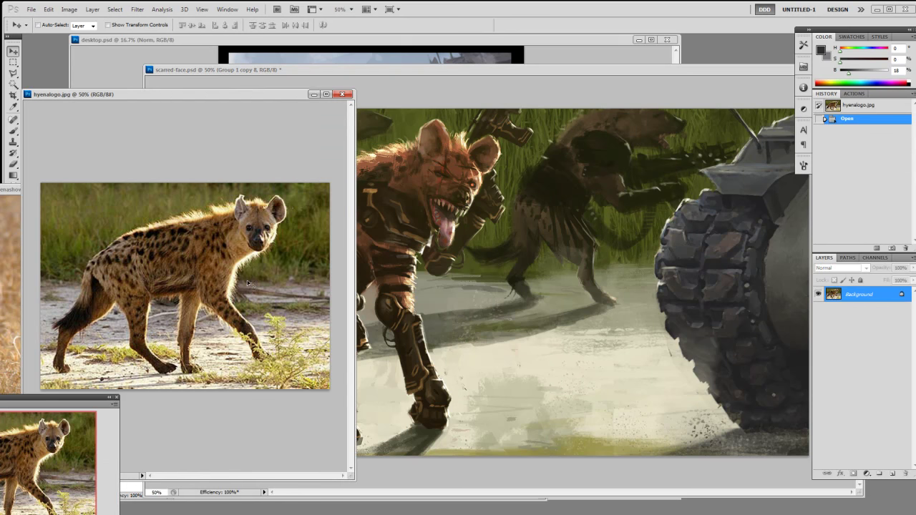
left_click(503, 163)
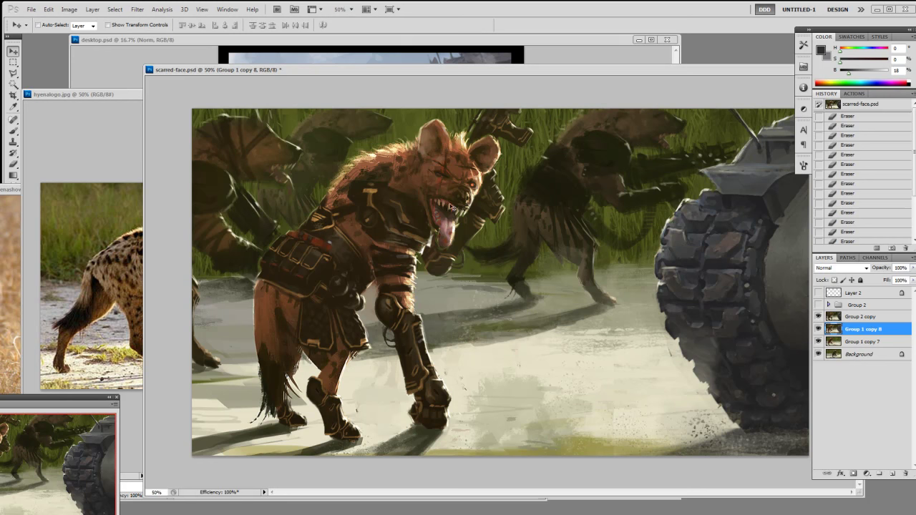
left_click(16, 200)
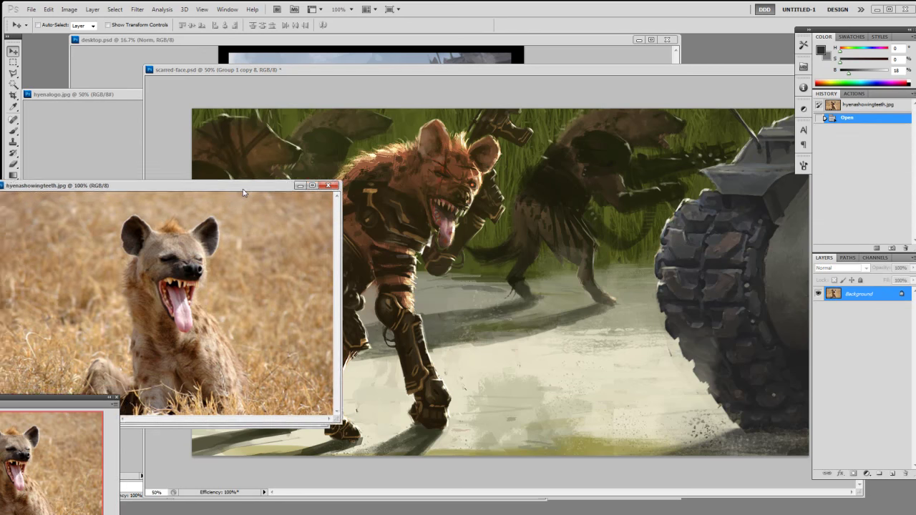
left_click_drag(227, 190, 257, 167)
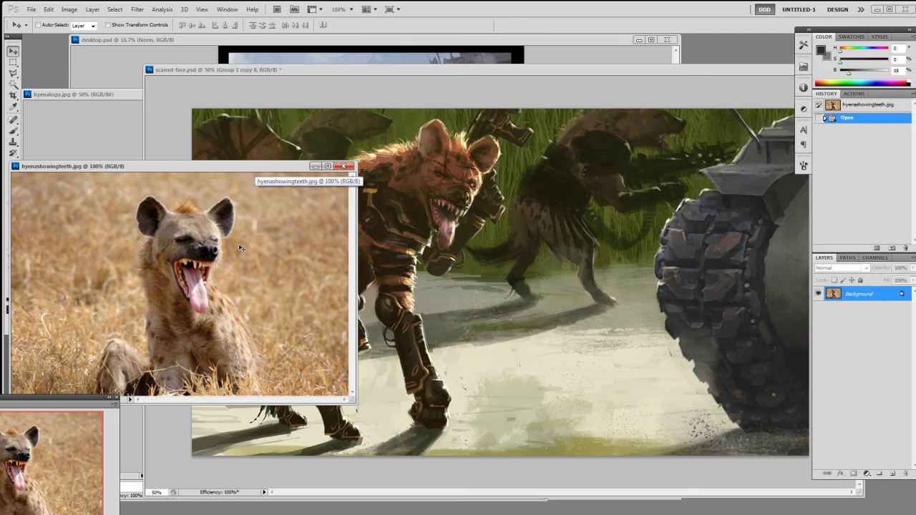
left_click(171, 150)
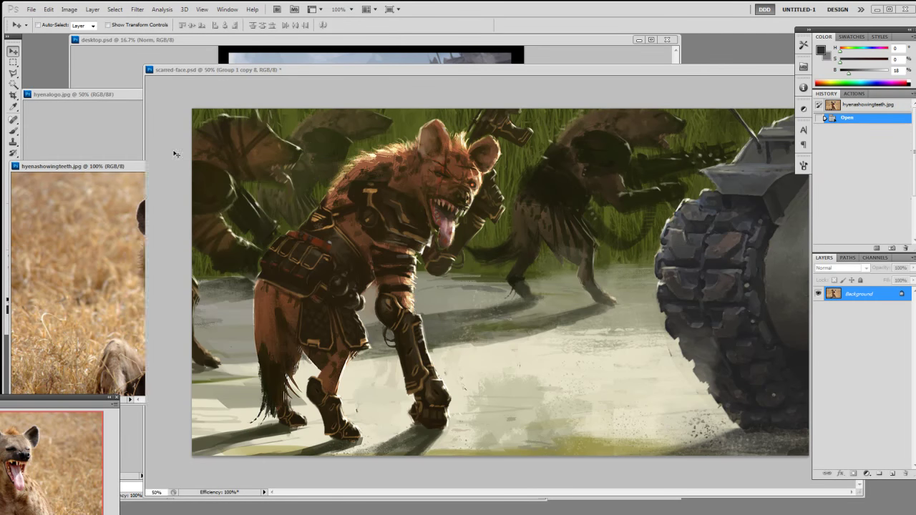
- Switch to the browser, look through the Google hyena images and the Pinterest mech design pins, and return to Photoshop
key("alt+Tab")
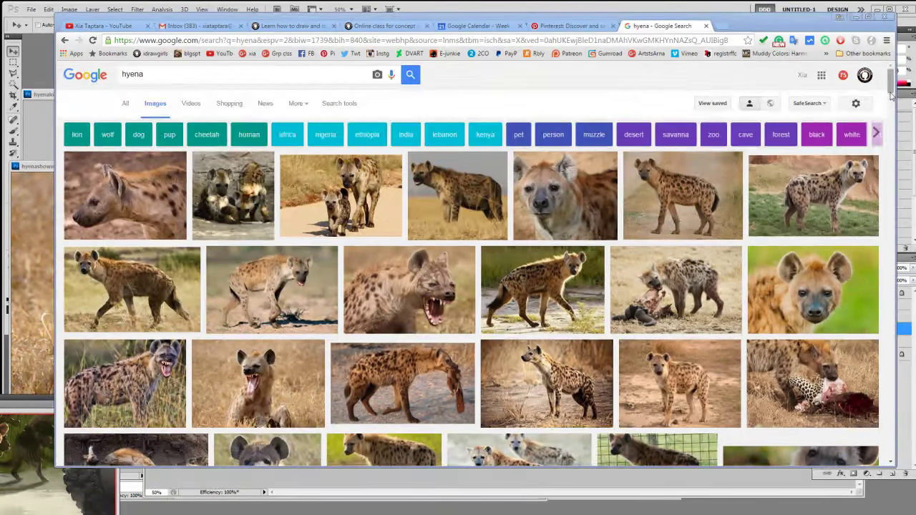
left_click_drag(890, 94, 870, 120)
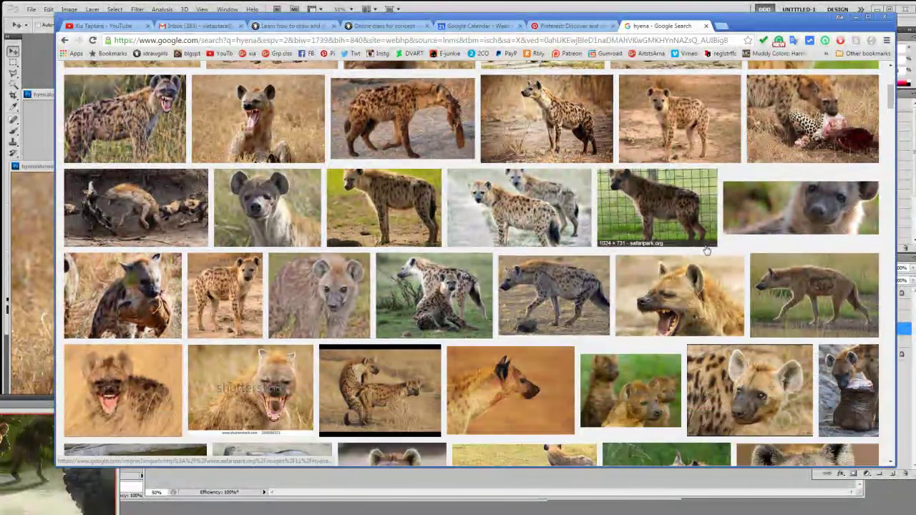
left_click(565, 26)
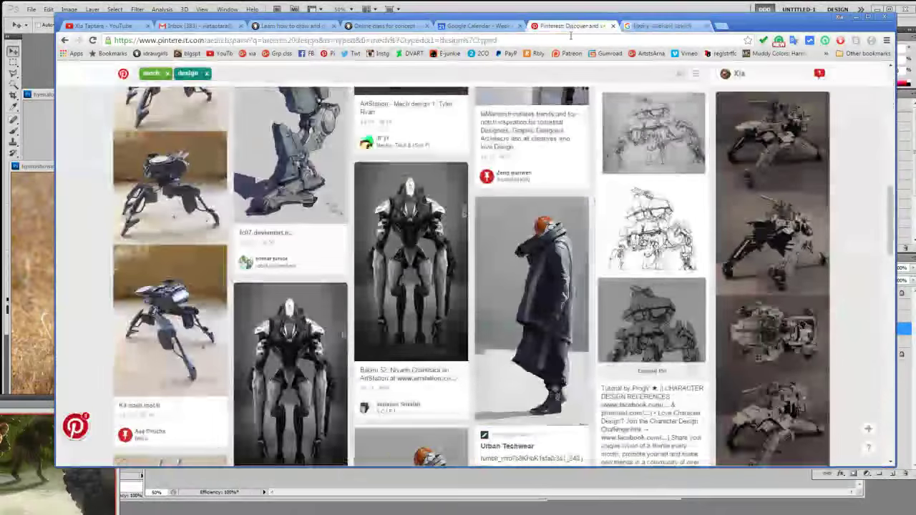
left_click_drag(889, 202, 877, 288)
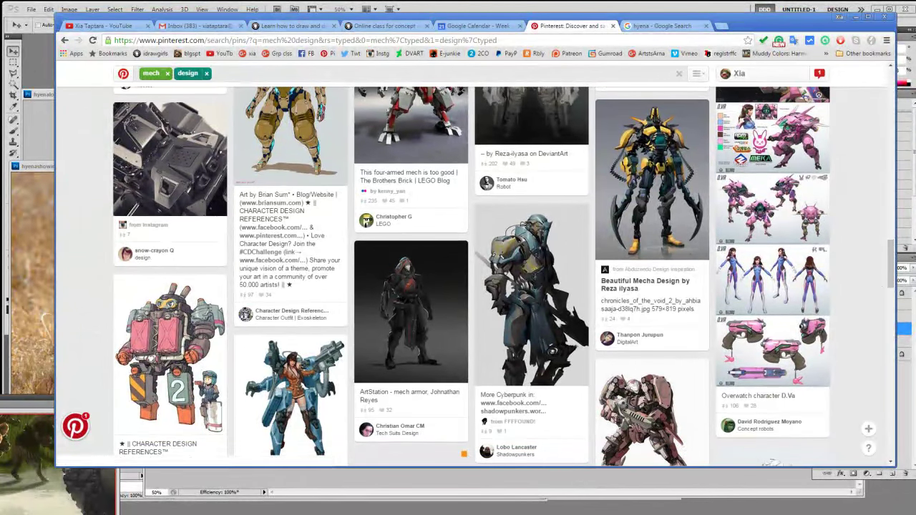
key("alt+Tab")
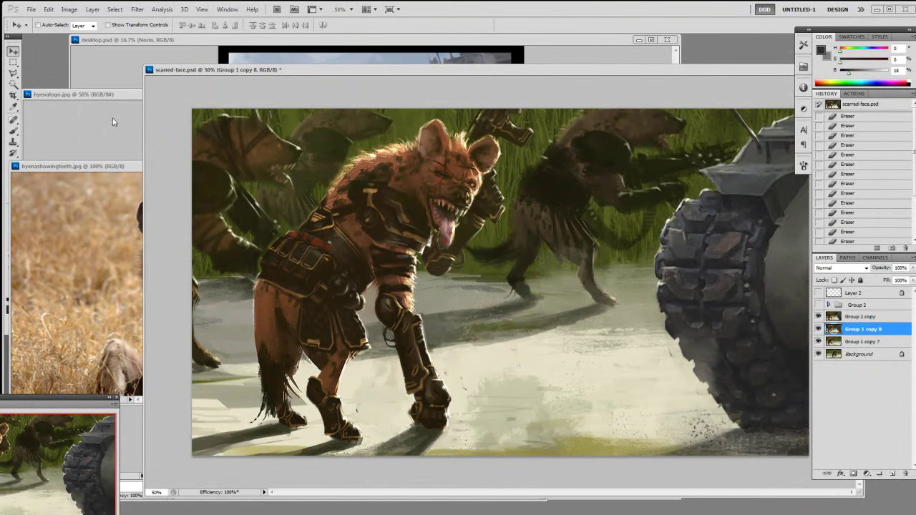
- Show Future_Soldier_Ref.jpg, move its window over the painting, and widen it to display the whole reference sheet
left_click(227, 10)
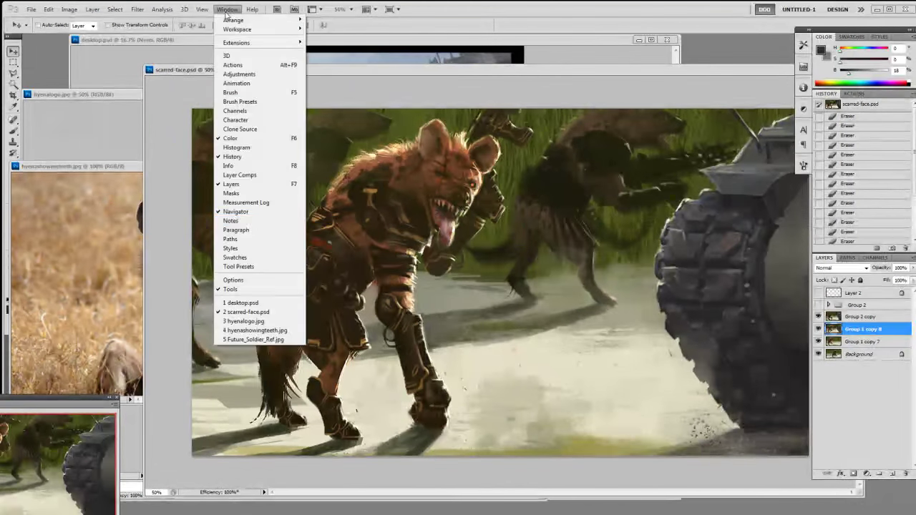
left_click(272, 339)
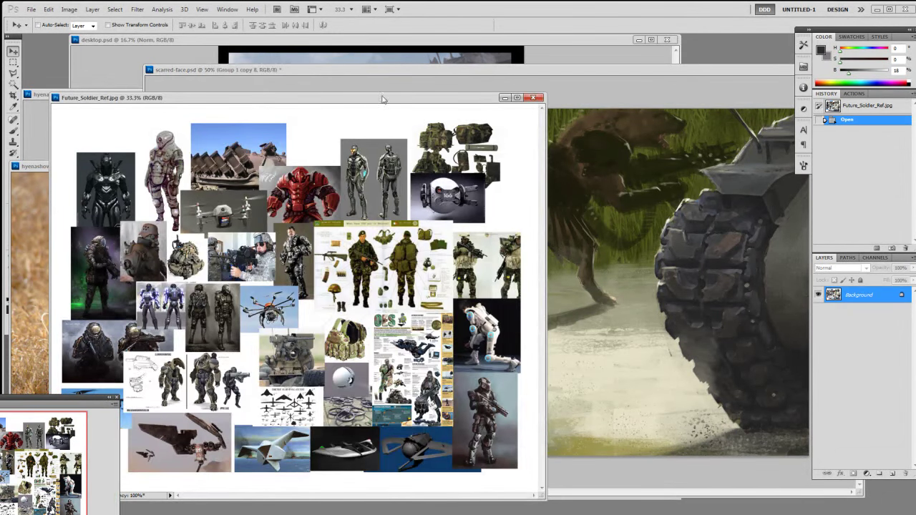
left_click_drag(377, 95, 464, 58)
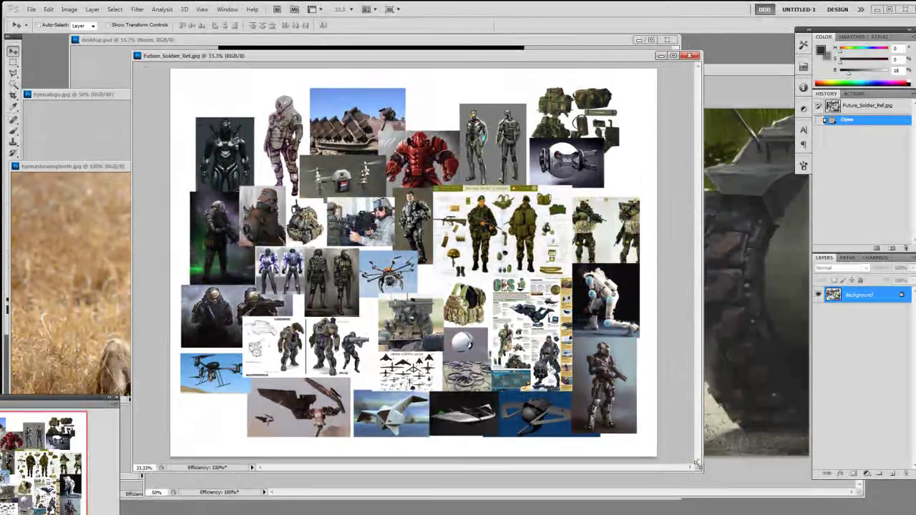
left_click(683, 472)
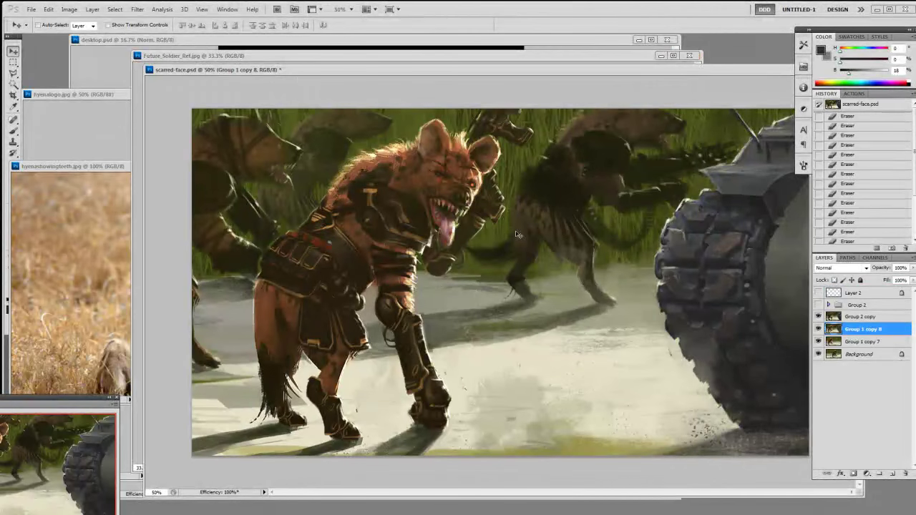
left_click(268, 62)
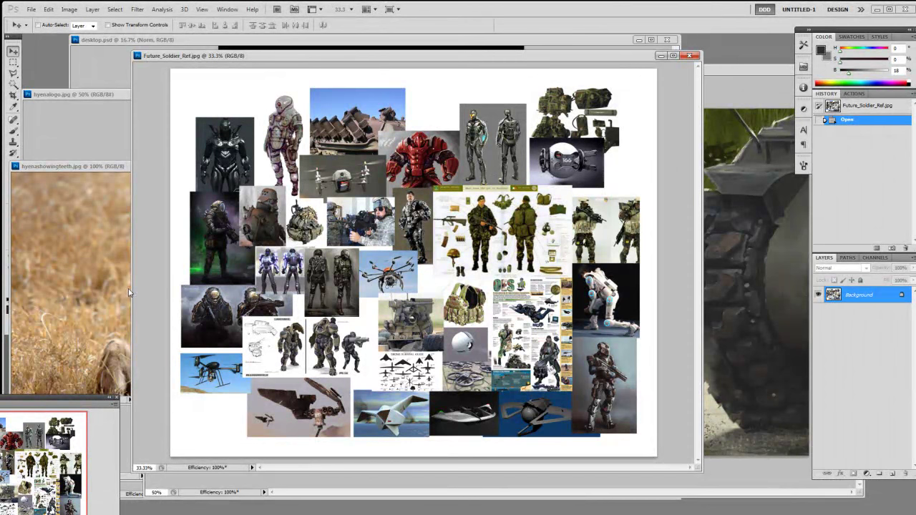
left_click_drag(131, 288, 70, 289)
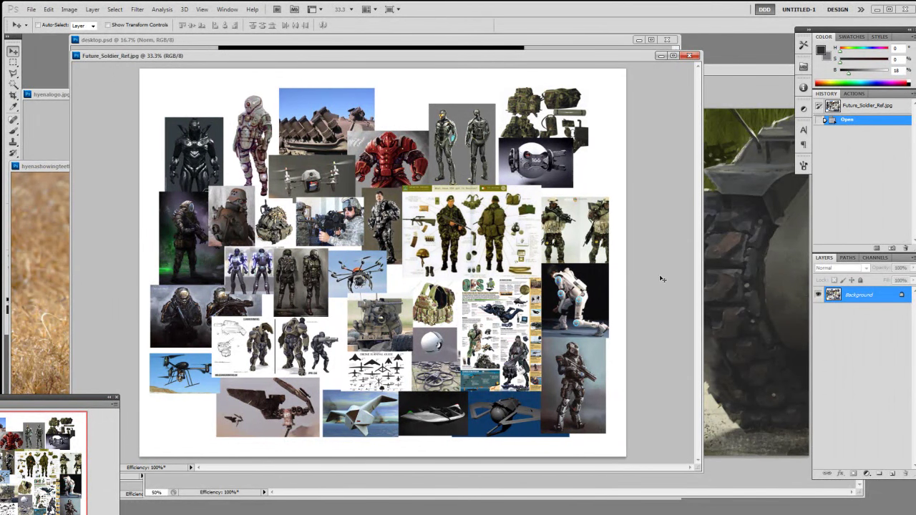
- Examine the soldier references at 50% zoom, and bring scarred-face.psd back in front, shifting its window slightly
key("ctrl+plus")
left_click_drag(472, 458, 456, 345)
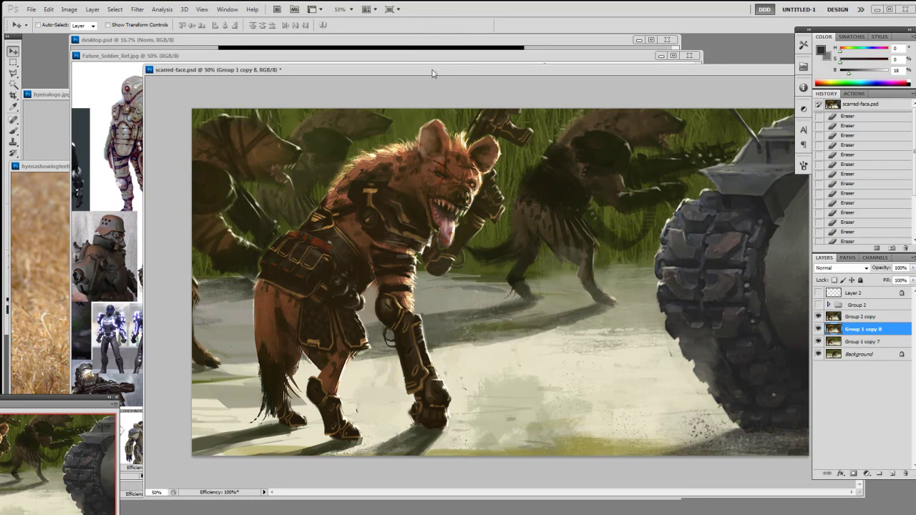
left_click_drag(432, 73, 409, 72)
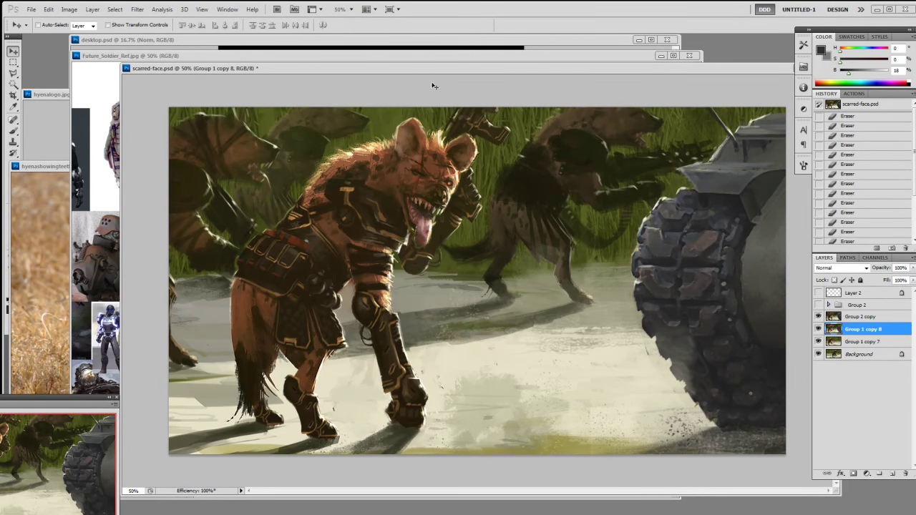
left_click_drag(426, 75, 409, 83)
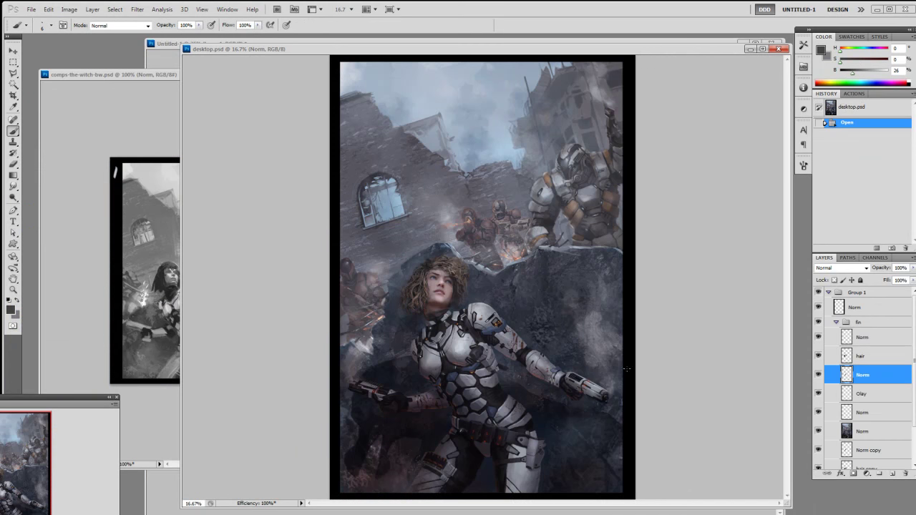
- Inspect the armored woman's face, hair and suit details in desktop.psd at 33.3% and 50% zoom
key("ctrl+plus")
key("ctrl+plus")
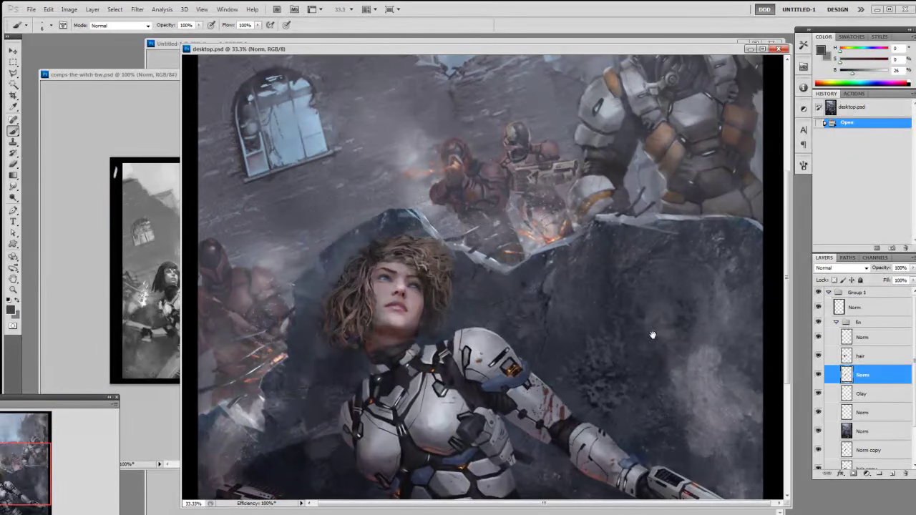
scroll(565, 424, "down", 5)
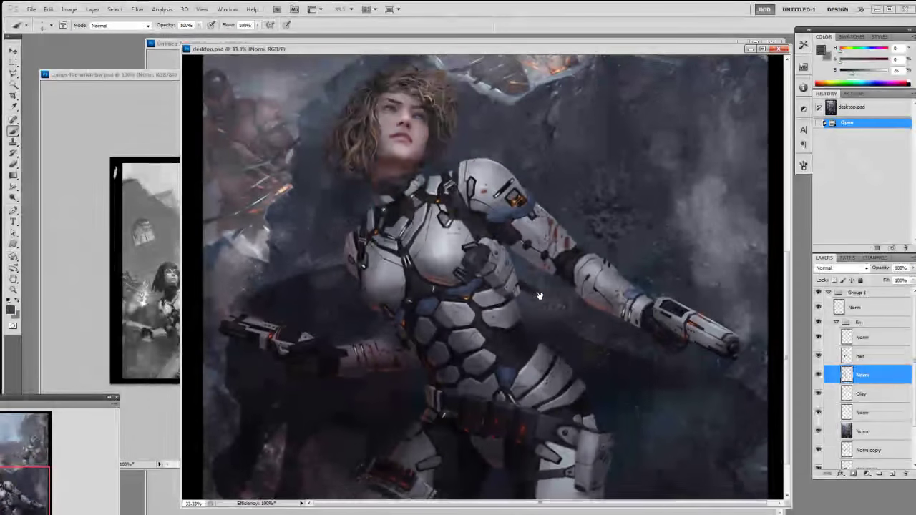
scroll(499, 239, "up", 1)
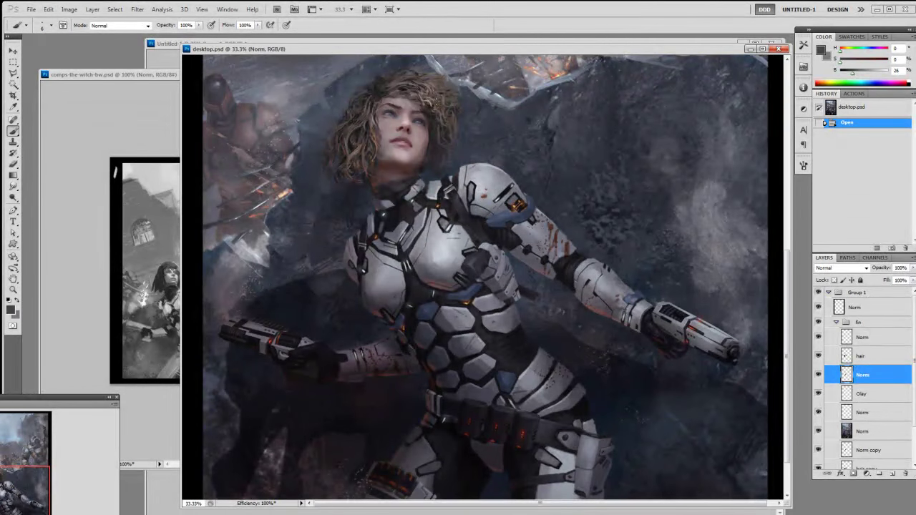
key("ctrl+plus")
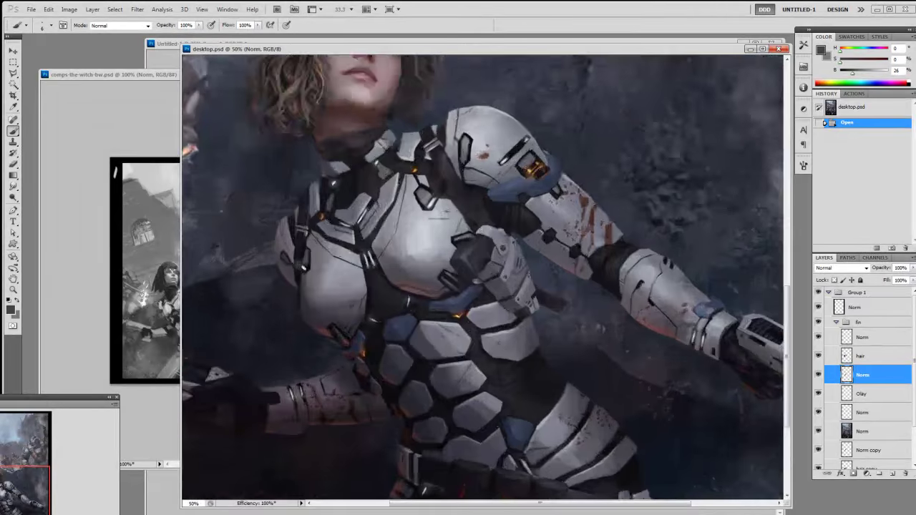
left_click_drag(509, 262, 576, 438)
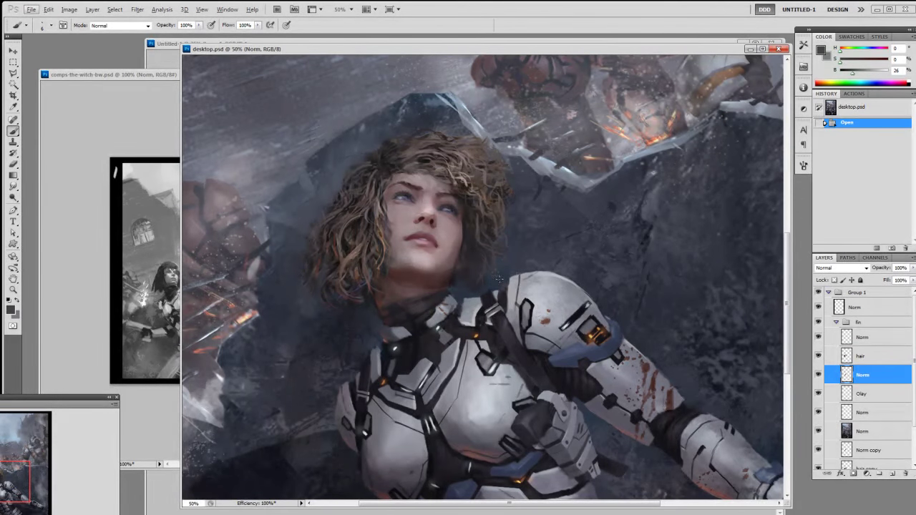
left_click_drag(497, 271, 499, 238)
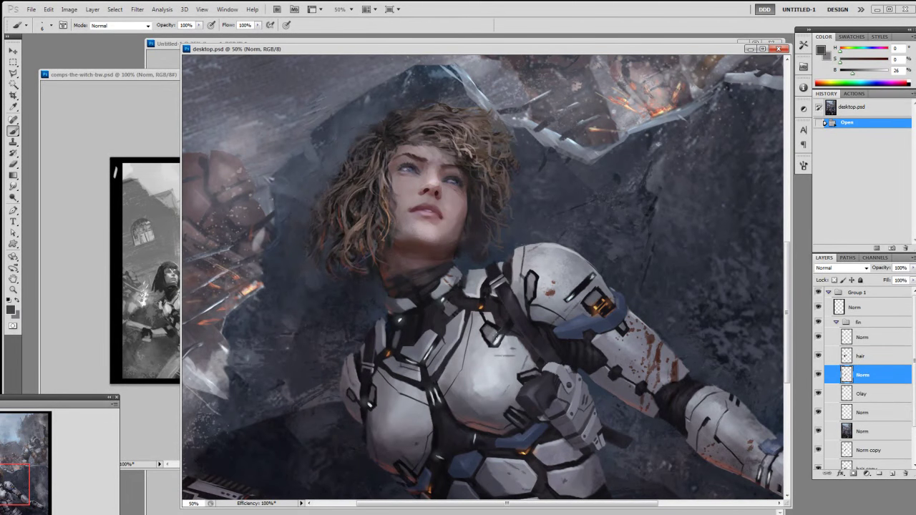
scroll(508, 394, "down", 5)
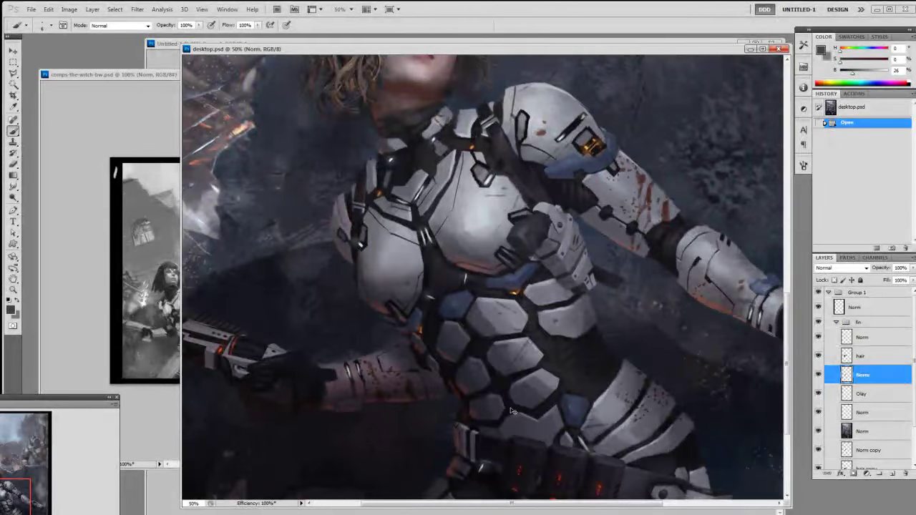
- Review the armored woman's full pose against the soldiers and ruined wall in desktop.psd at 25% zoom
key("ctrl+minus")
key("ctrl+minus")
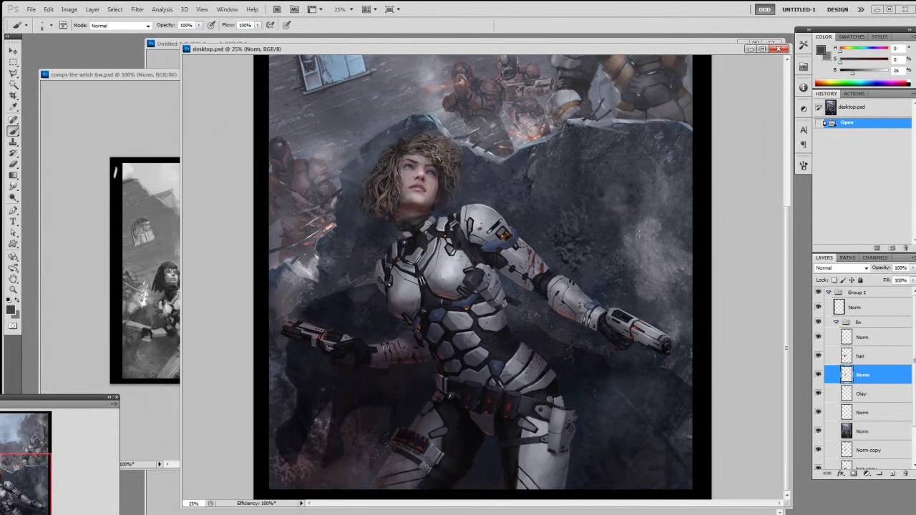
scroll(644, 315, "up", 5)
scroll(648, 372, "down", 4)
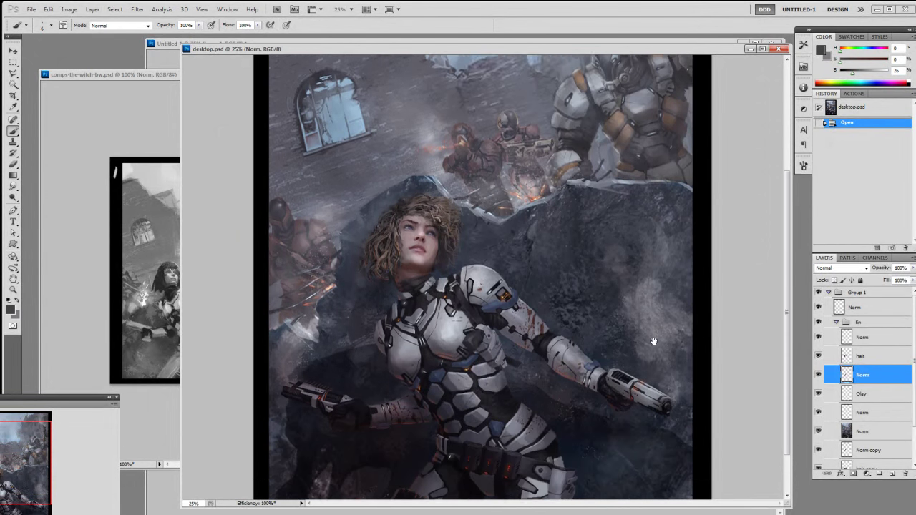
scroll(652, 342, "down", 3)
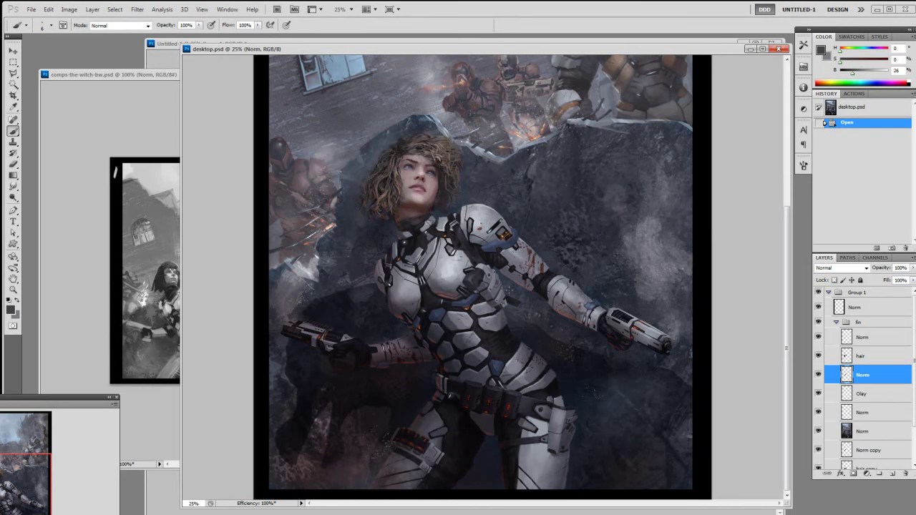
scroll(775, 189, "up", 2)
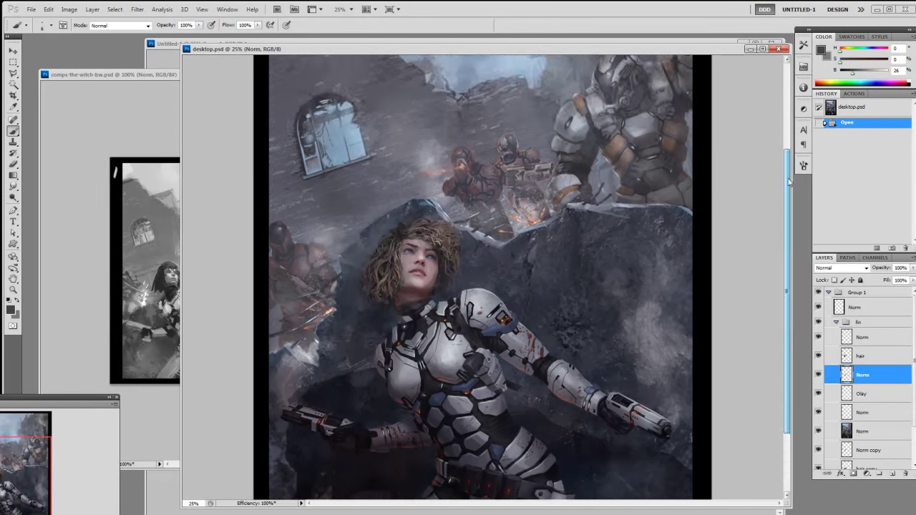
scroll(763, 269, "down", 2)
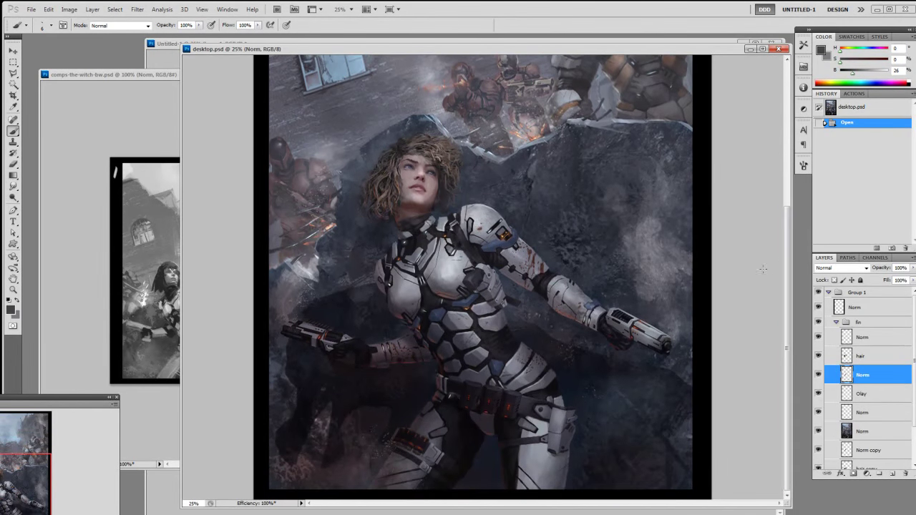
- Compare desktop.psd with the comps-the-witch-bw.psd sketches, and view the Untitled-1 reference sheet at 33.3% zoom
left_click(149, 129)
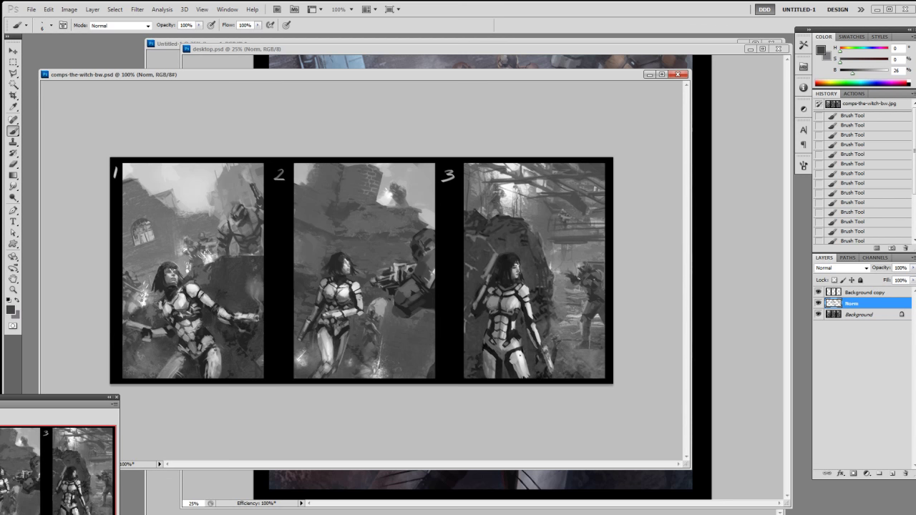
left_click(744, 221)
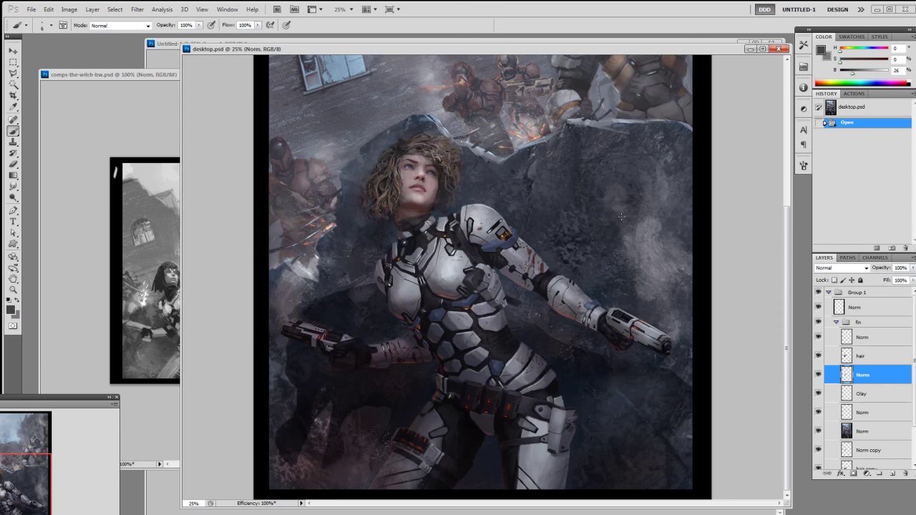
left_click(173, 61)
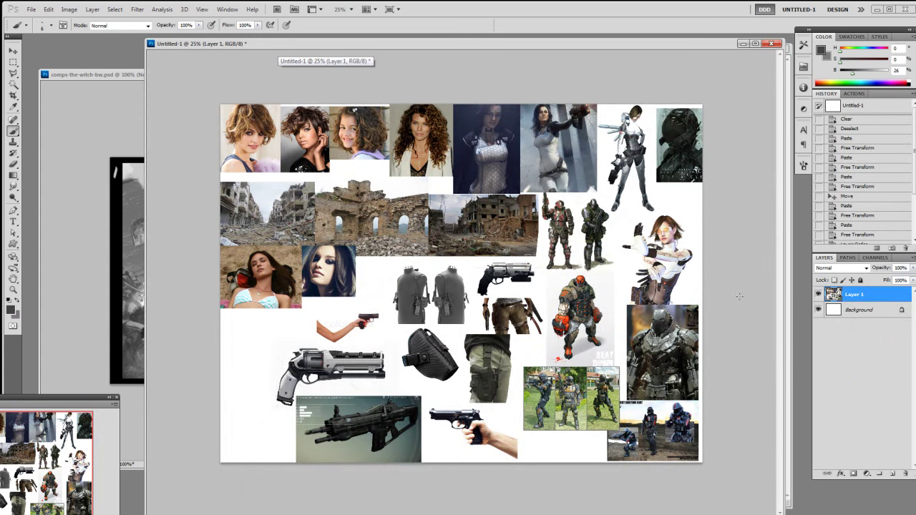
key("ctrl+plus")
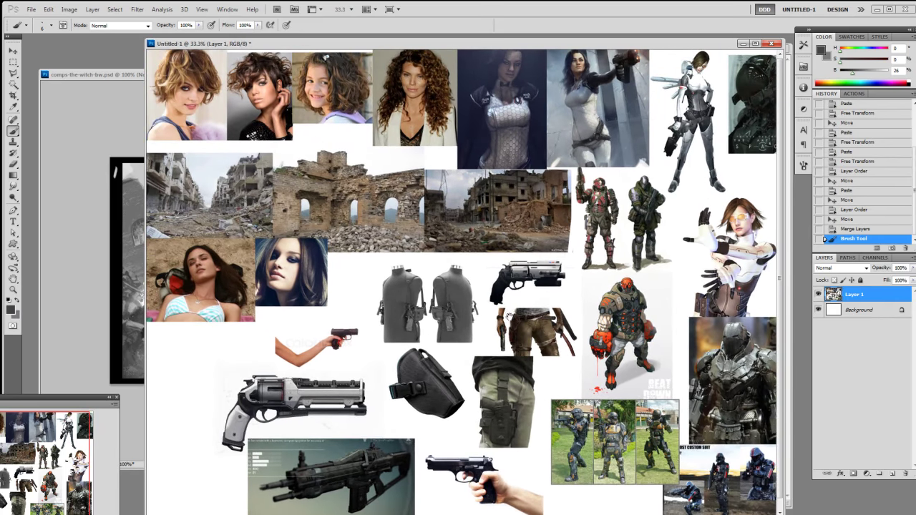
- Examine the hair portraits and ruined-building photos in Untitled-1 at 66.7% zoom, and move its window aside
left_click(510, 316)
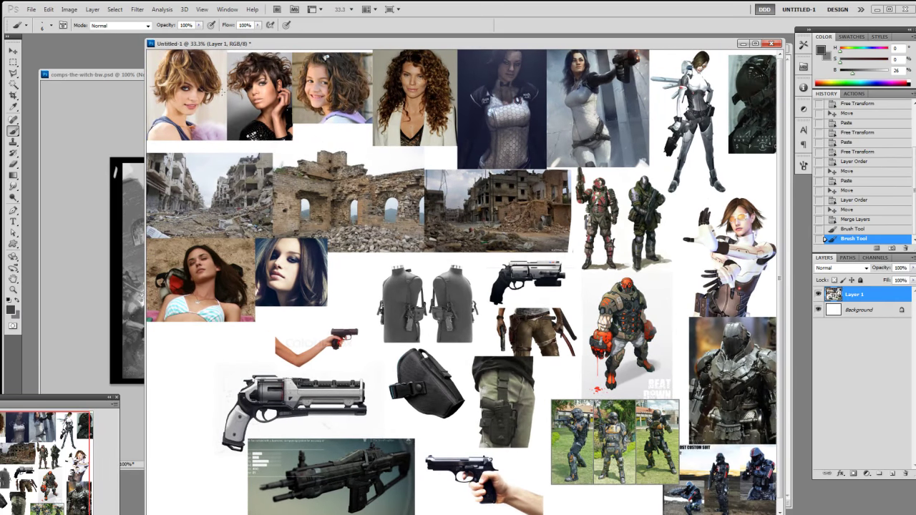
key("ctrl+plus")
key("ctrl+plus")
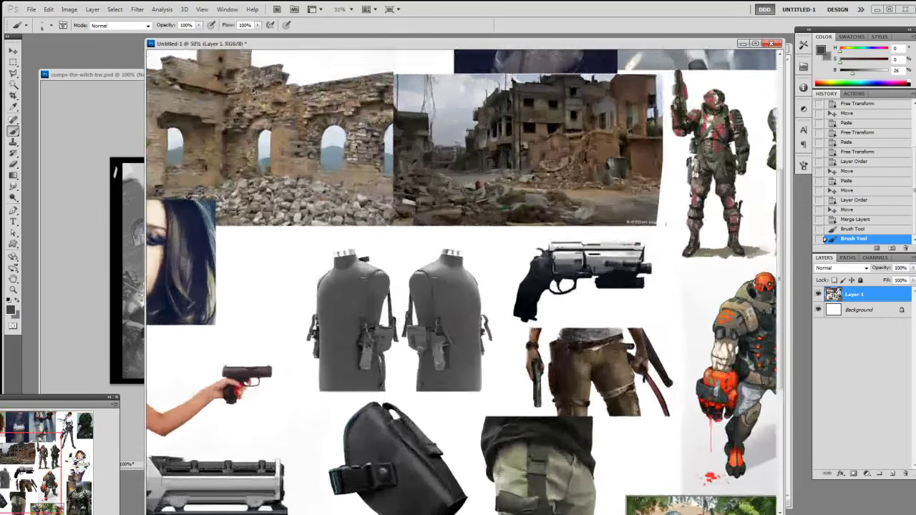
left_click_drag(491, 328, 716, 501)
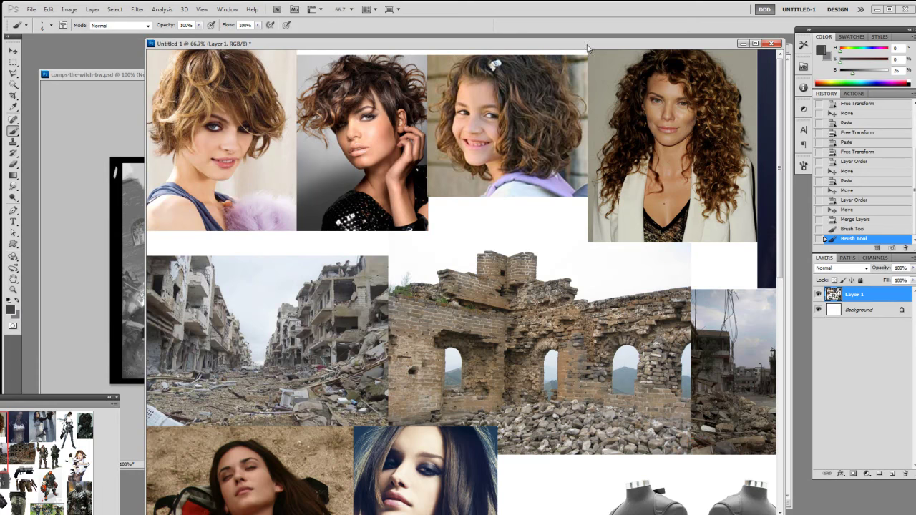
left_click_drag(583, 46, 447, 55)
- Compare the painted woman's hair in desktop.psd with the hair portraits, ending on the painting at 33.3% zoom
key("ctrl+Tab")
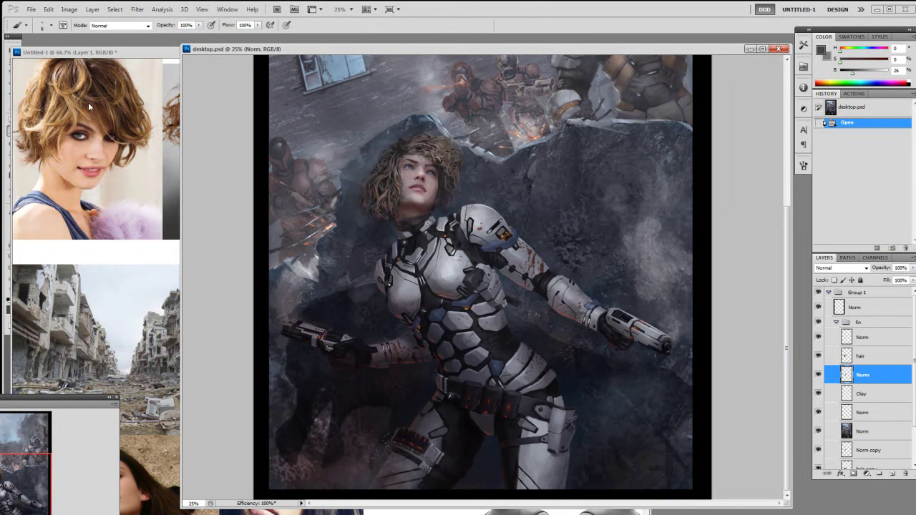
left_click(143, 164)
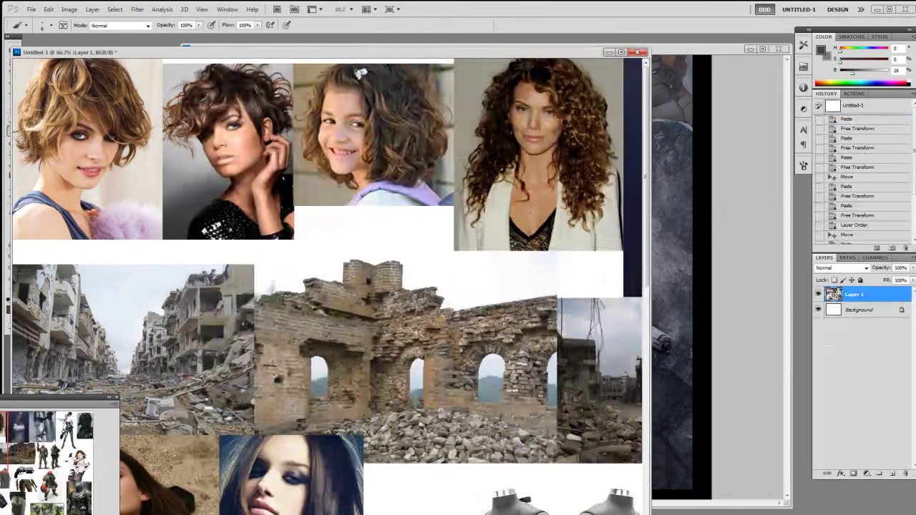
left_click(657, 169)
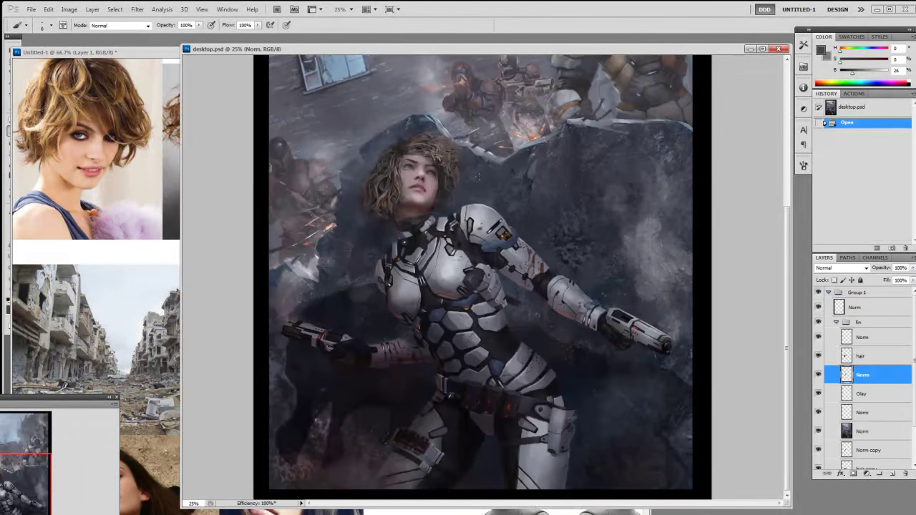
key("ctrl+plus")
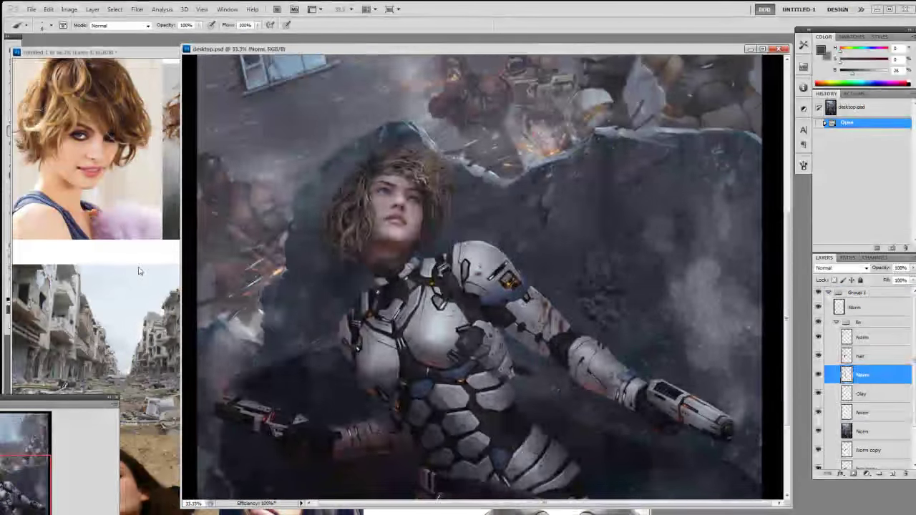
- Examine the face portraits on the Untitled-1 sheet and compare them with the painted woman's face
left_click(139, 271)
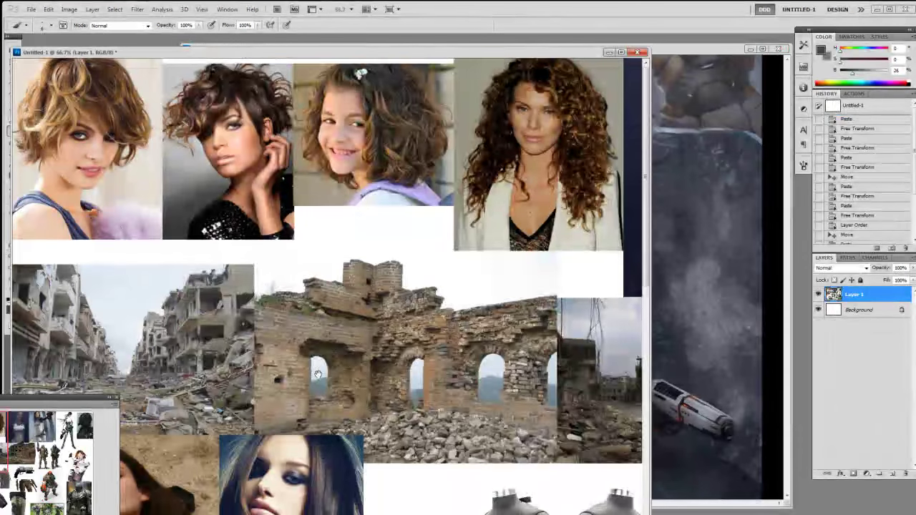
scroll(328, 315, "down", 8)
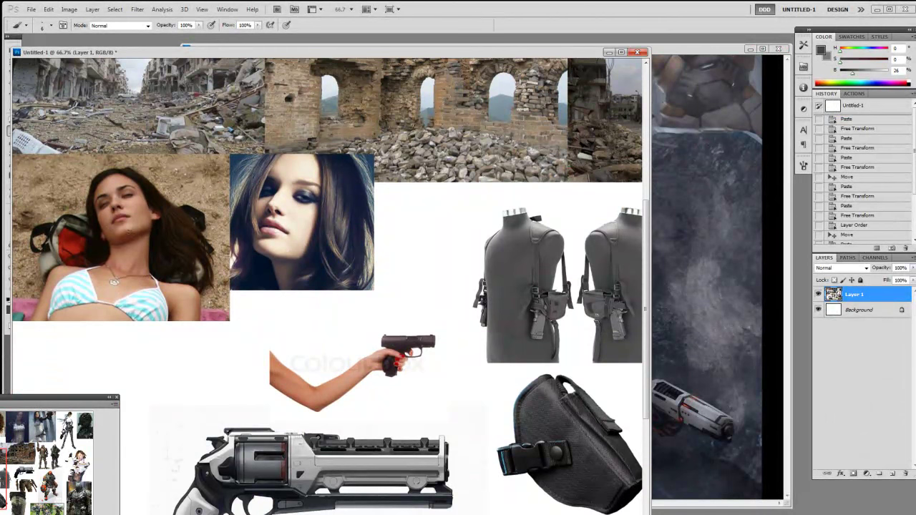
left_click(748, 258)
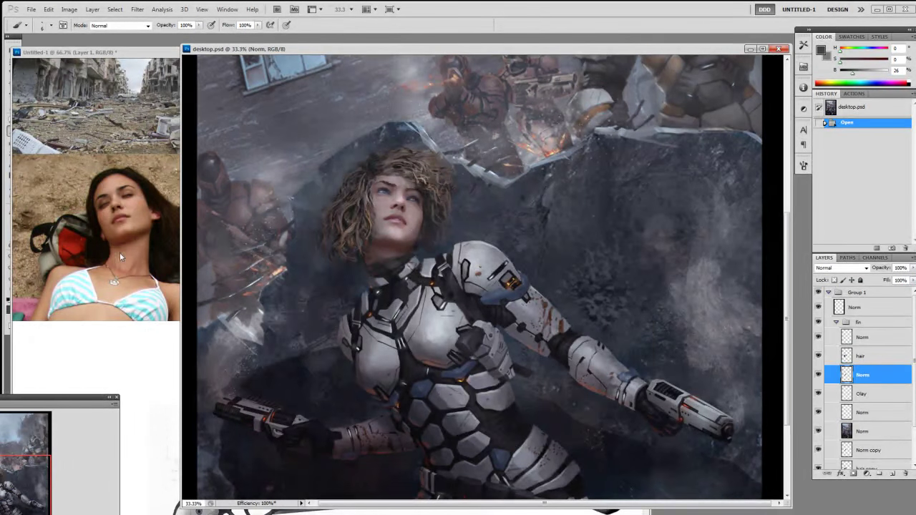
- Flip the Untitled-1 canvas horizontally, compare its face portraits with the painted woman, and flip the canvas back
left_click(119, 252)
key("ctrl+shift+h")
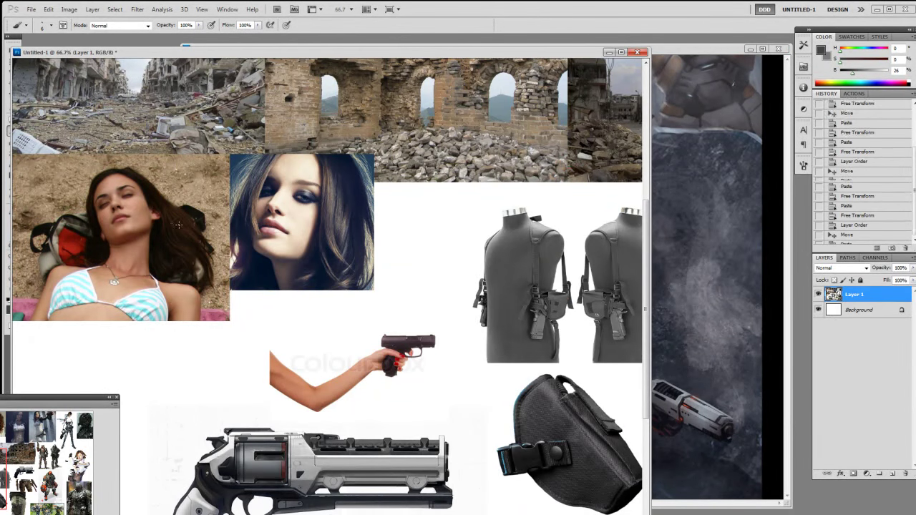
scroll(321, 256, "right", 5)
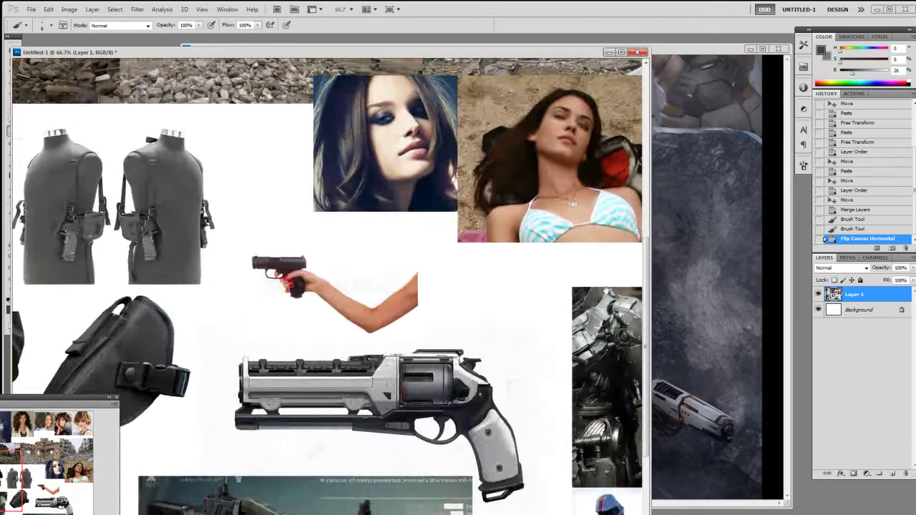
left_click(751, 255)
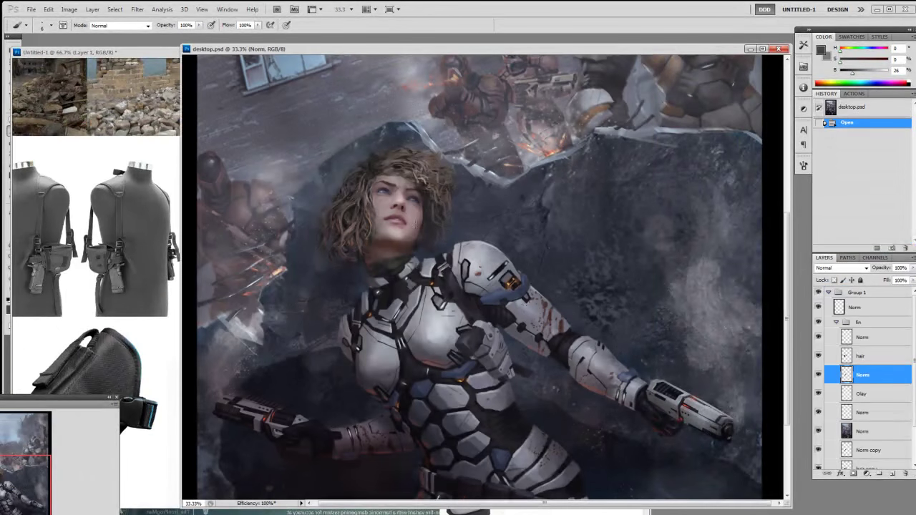
left_click(151, 255)
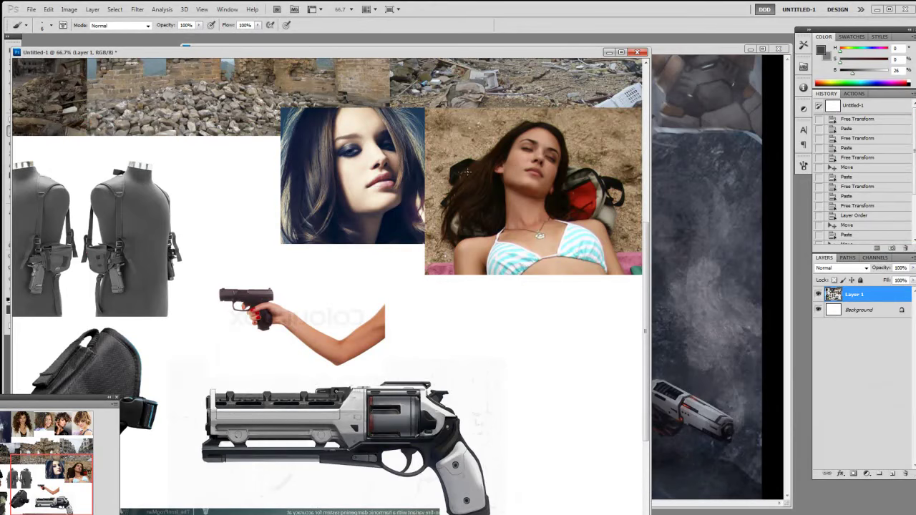
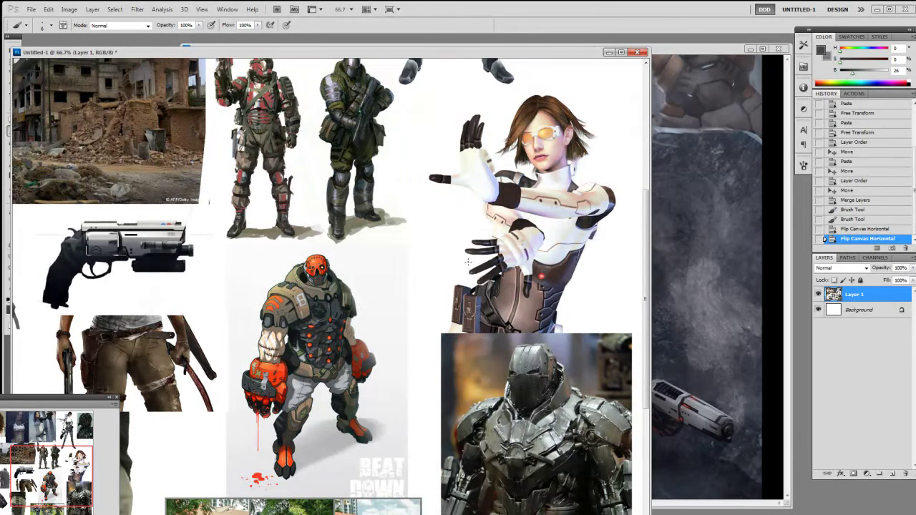
- View the whole reference sheet at 33.3% zoom and compare it with the painted woman in desktop.psd
key("ctrl+minus")
key("ctrl+minus")
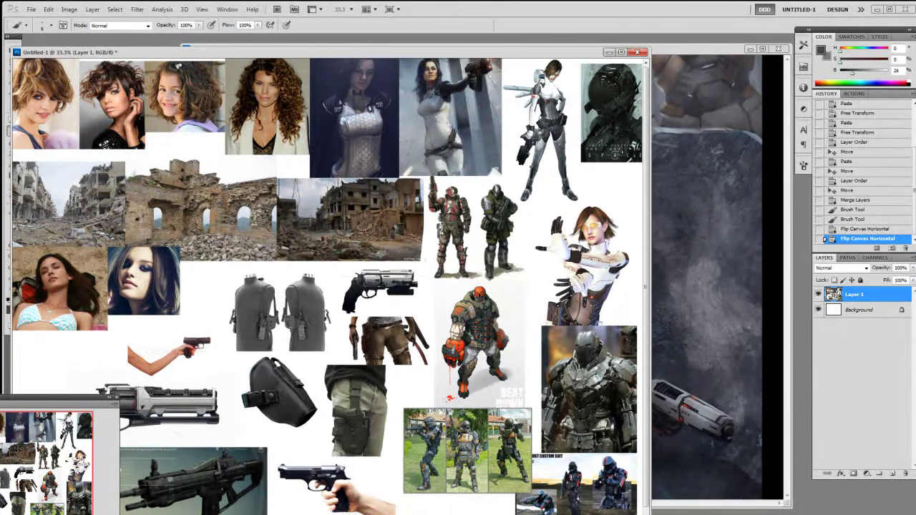
left_click(753, 193)
left_click_drag(716, 214, 545, 276)
key("ctrl+Tab")
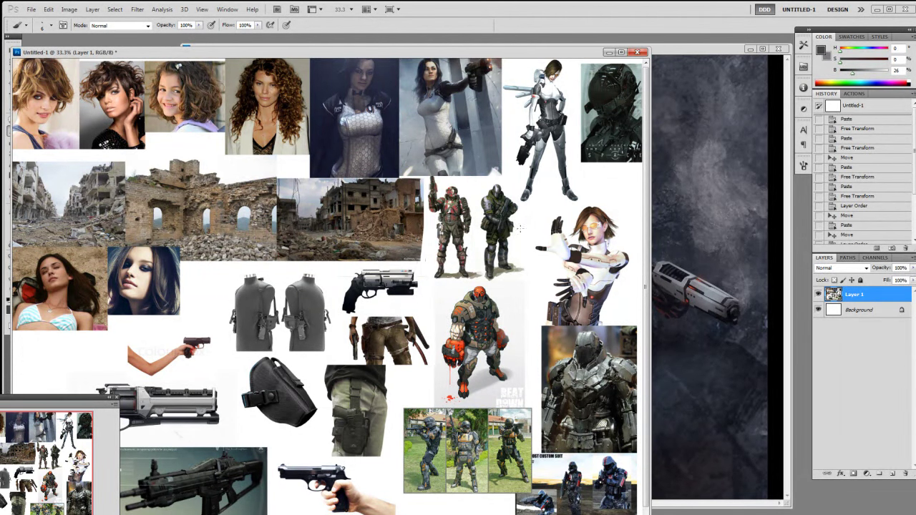
- Examine the soldier armor, holster and sci-fi suit references in Untitled-1 at 50% zoom
key("ctrl+plus")
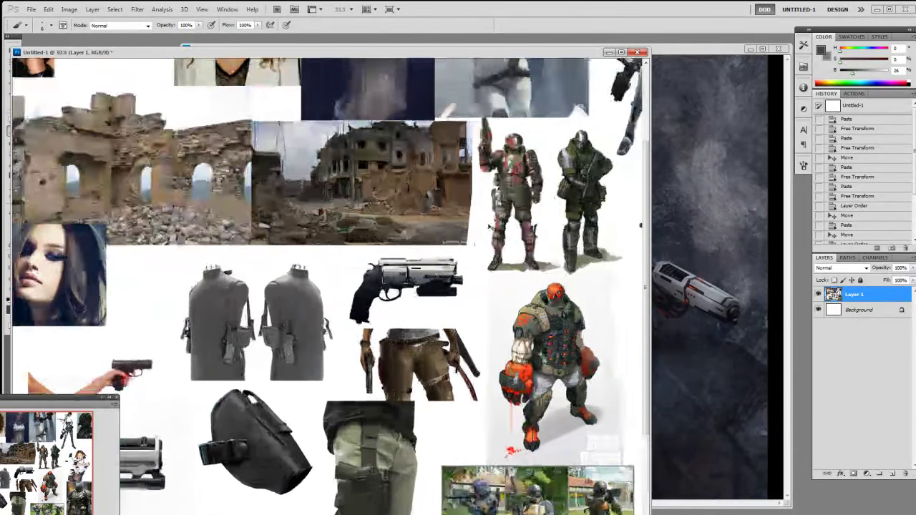
left_click_drag(489, 226, 512, 362)
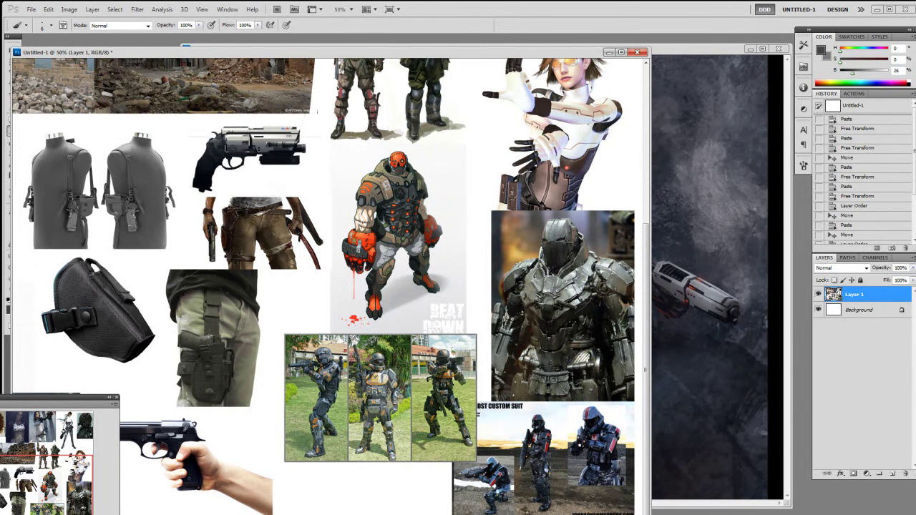
left_click_drag(443, 251, 443, 368)
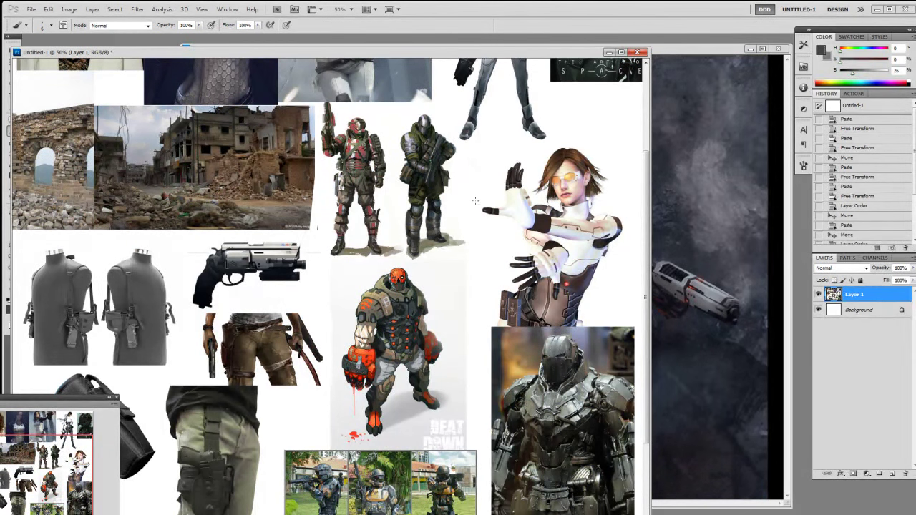
scroll(472, 222, "up", 3)
scroll(473, 222, "up", 1)
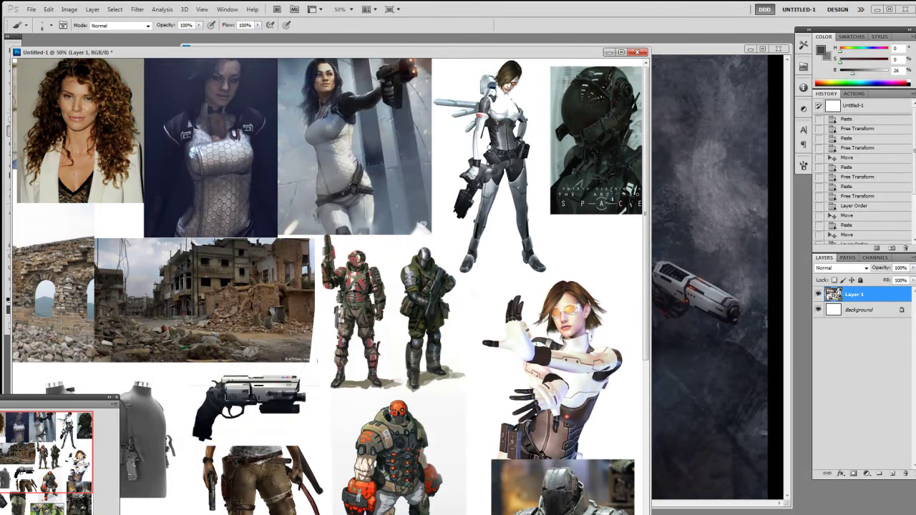
- Compare the painted woman in desktop.psd at 25% zoom with the armored suit references in Untitled-1
left_click(751, 268)
key("ctrl+minus")
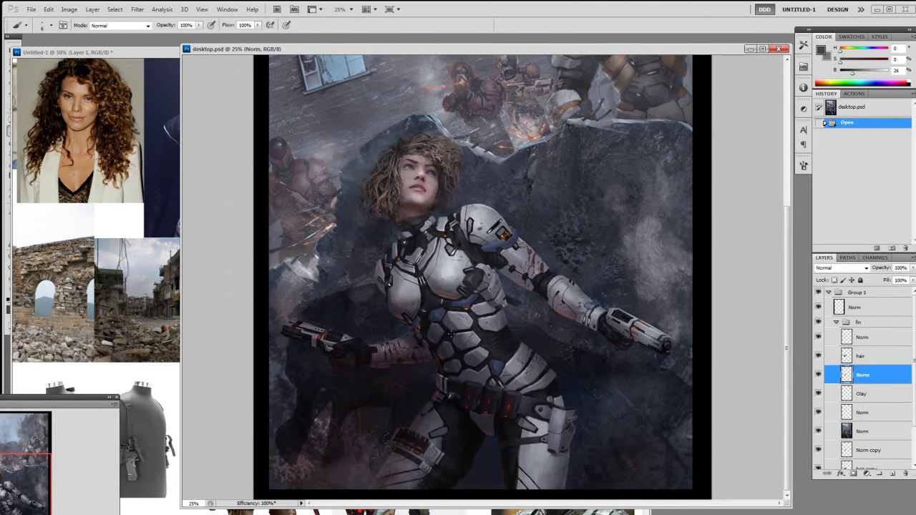
left_click(131, 293)
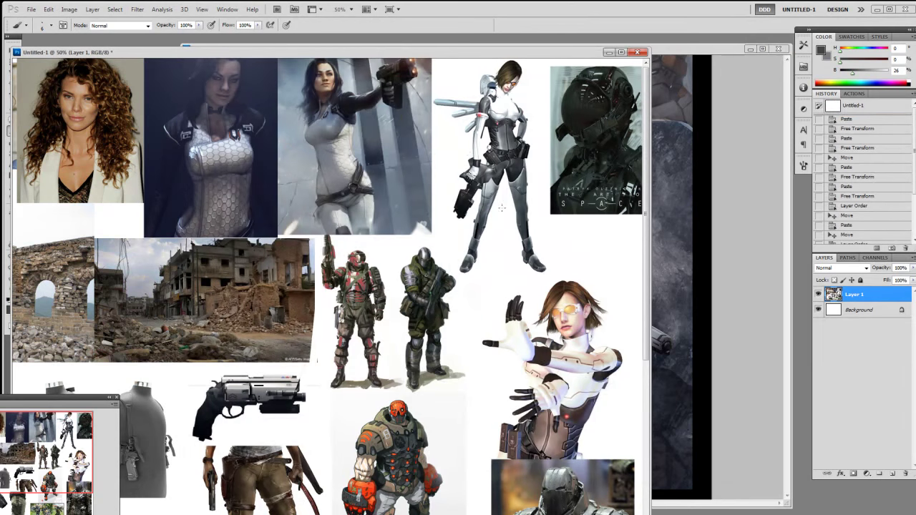
- Review the ruined building and soldiers in the upper part of desktop.psd, and return to the woman's pose
key("ctrl+Tab")
scroll(599, 214, "up", 4)
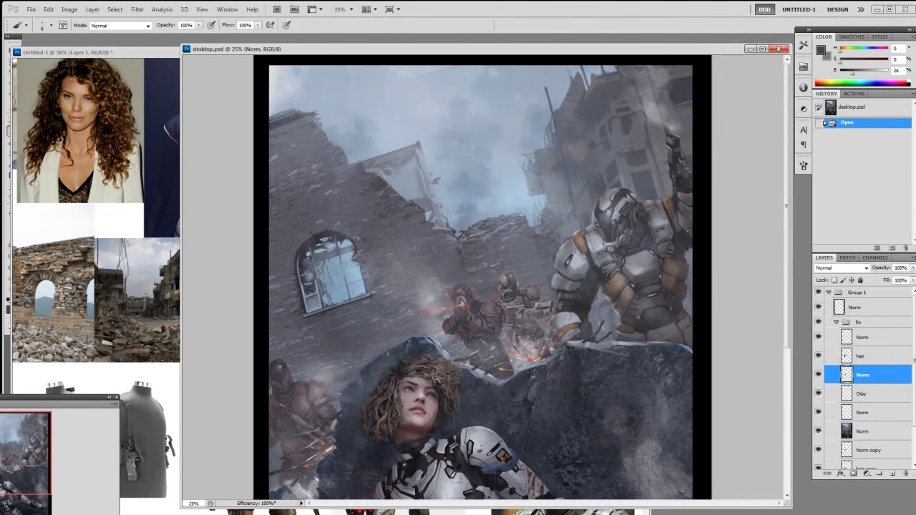
scroll(529, 358, "down", 5)
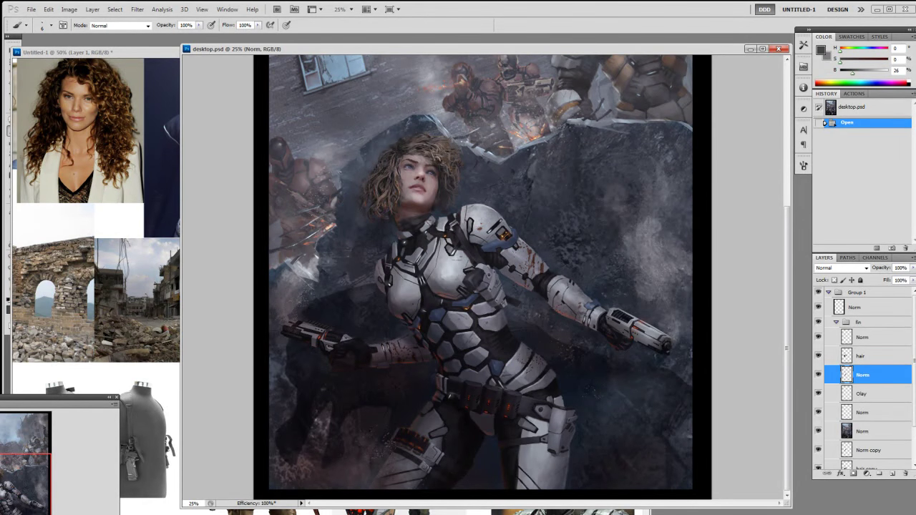
- Shift the Untitled-1 window, examine its holster and gun references, and compare them with desktop.psd
left_click(160, 402)
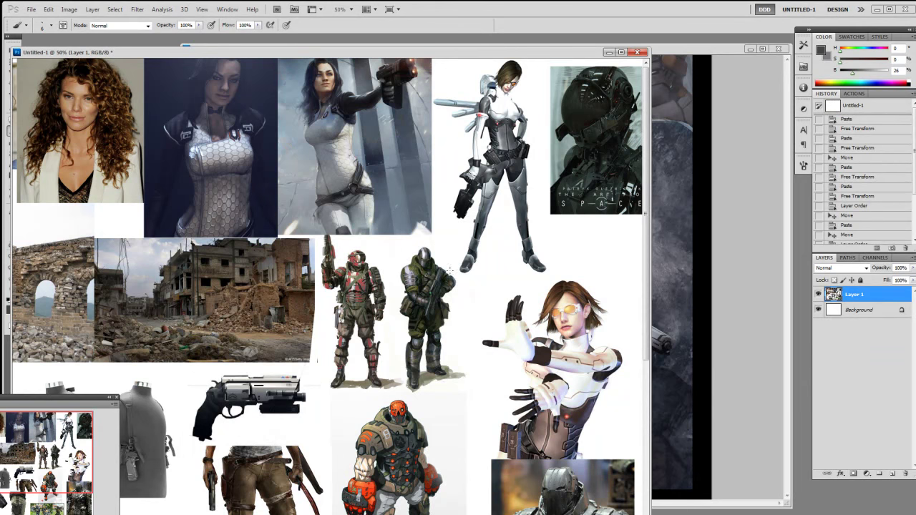
left_click_drag(483, 53, 551, 42)
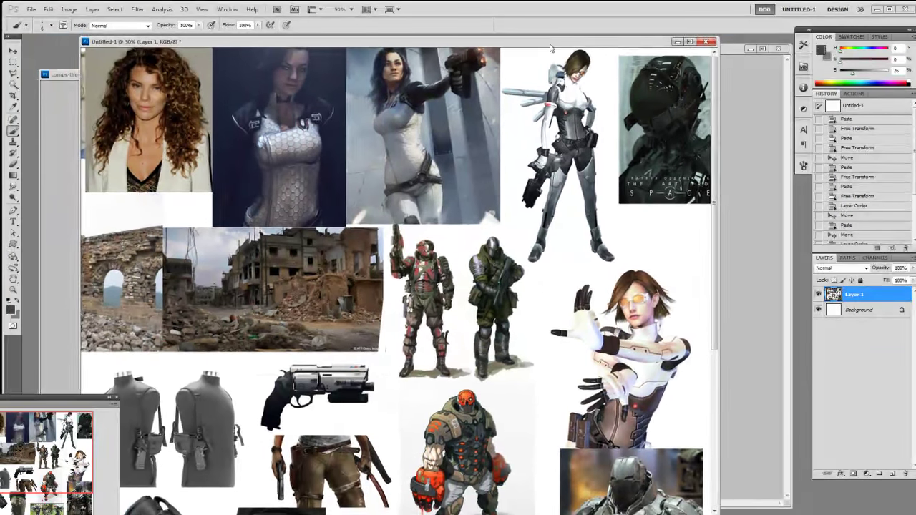
left_click_drag(412, 396, 605, 153)
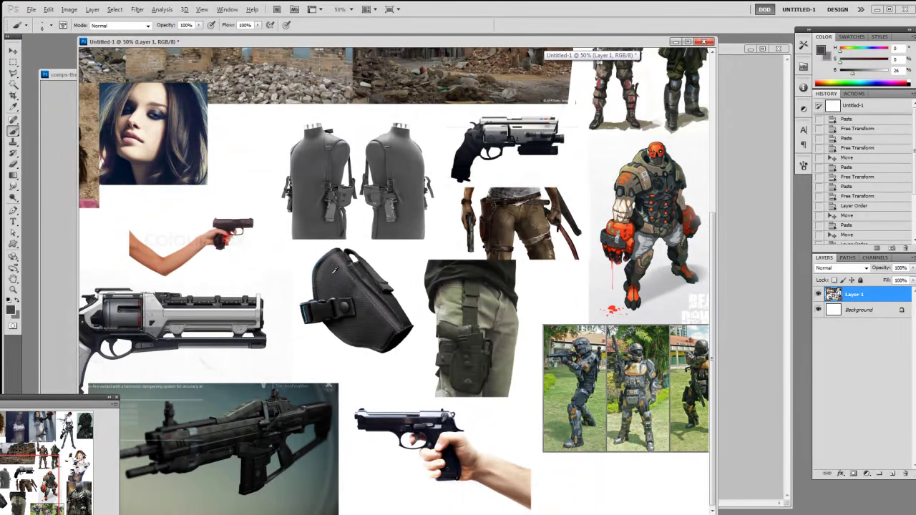
left_click(759, 278)
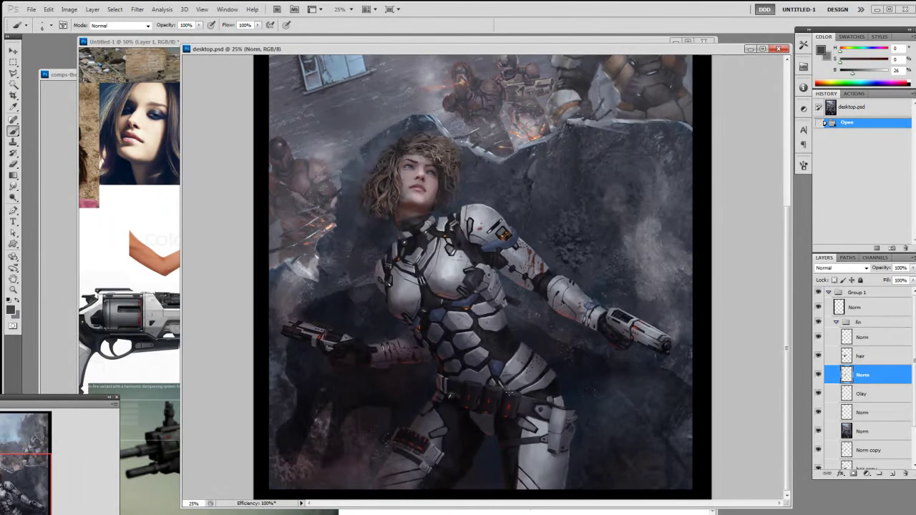
- Examine the revolver, rifle and gun-holding hand references in Untitled-1, and reduce the sheet to 33.3% zoom
left_click(157, 339)
left_click_drag(476, 369, 217, 426)
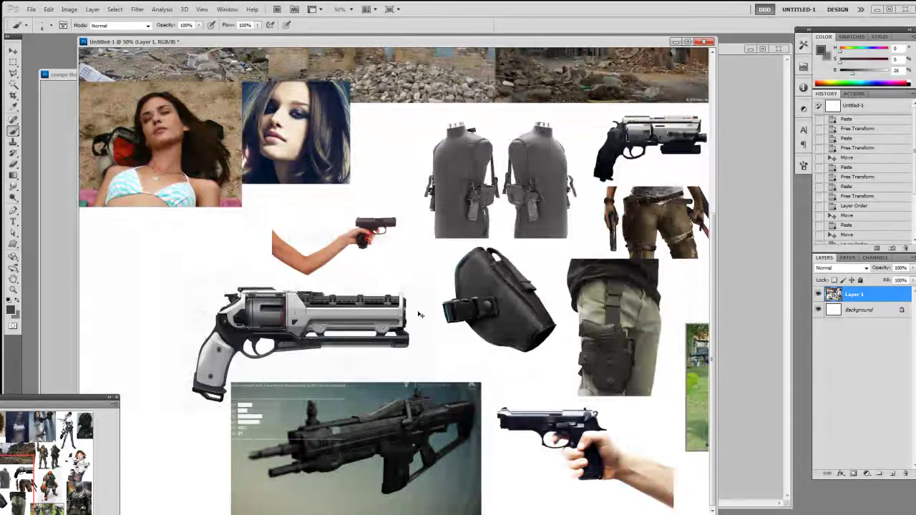
key("ctrl+minus")
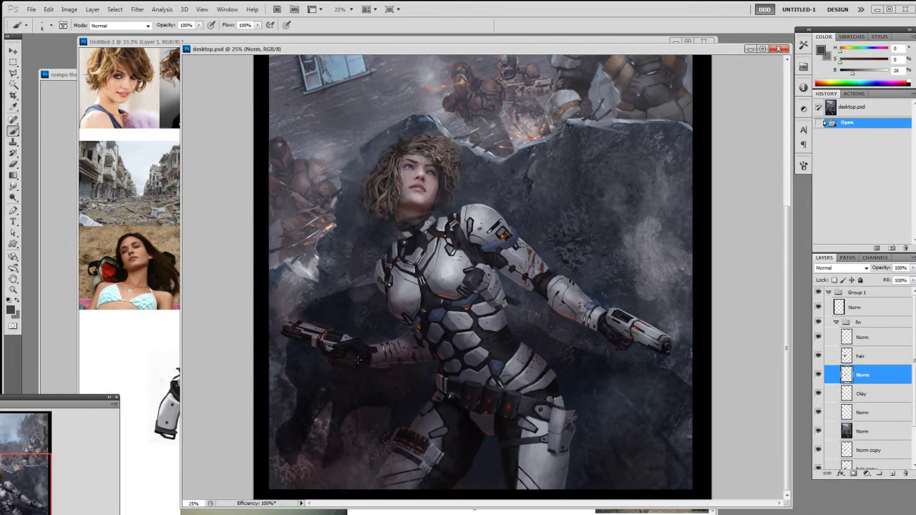
- Compare the full reference sheet with desktop.psd, and view the entire painting at 16.7% zoom
key("ctrl+Tab")
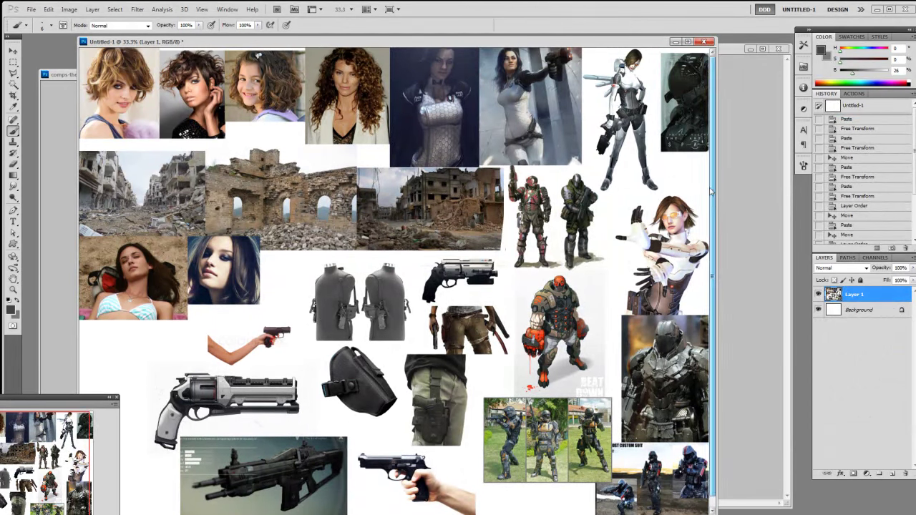
left_click(737, 144)
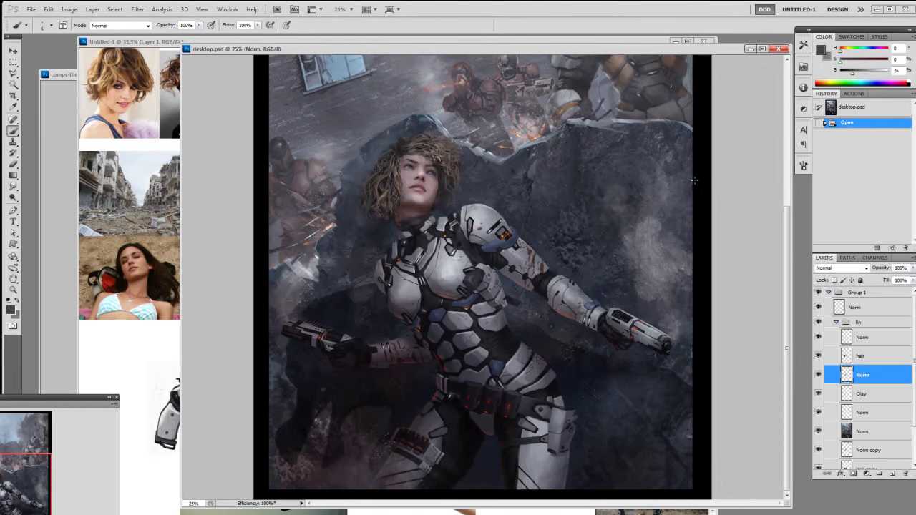
key("ctrl+minus")
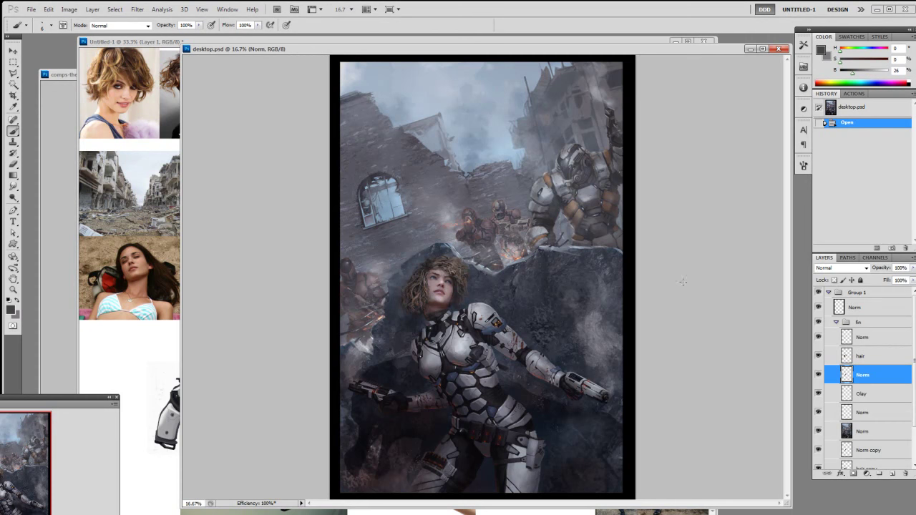
- Review the complete Untitled-1 reference sheet at 33.3% zoom against the finished painting
left_click(131, 317)
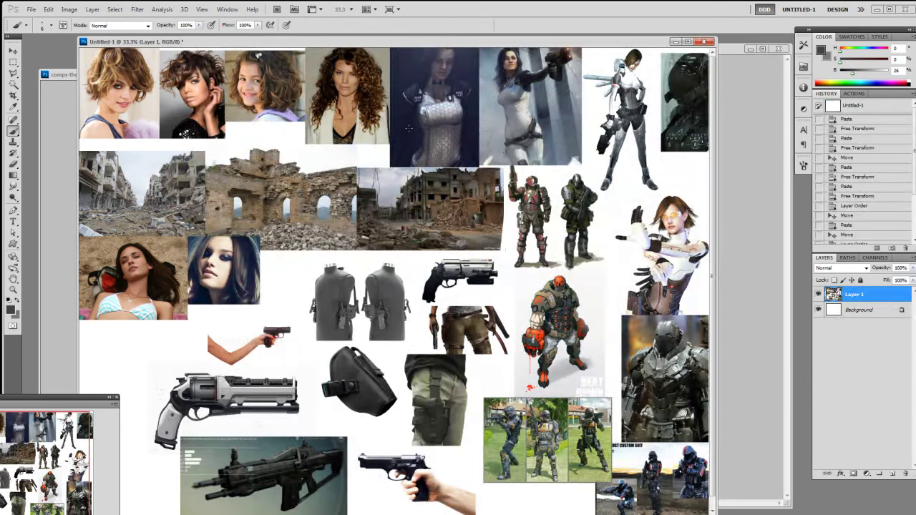
left_click_drag(717, 388, 714, 414)
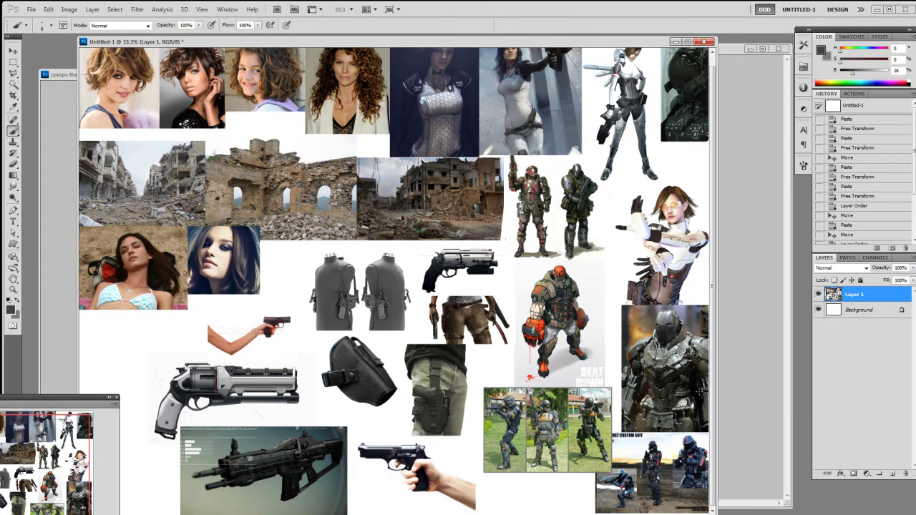
scroll(718, 208, "up", 1)
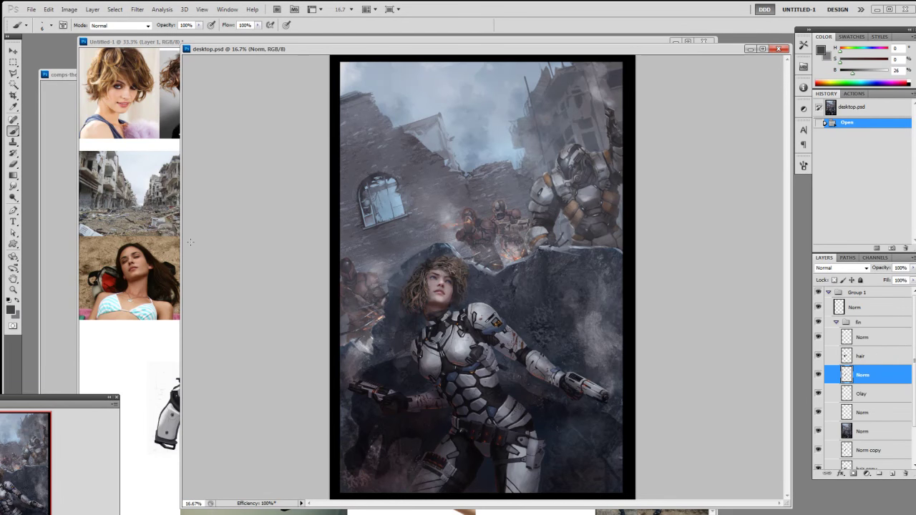
- Bring the comps-the-witch-bw.psd sketches up behind desktop.psd, and resize the painting's window slightly narrower
left_click(154, 238)
left_click(66, 267)
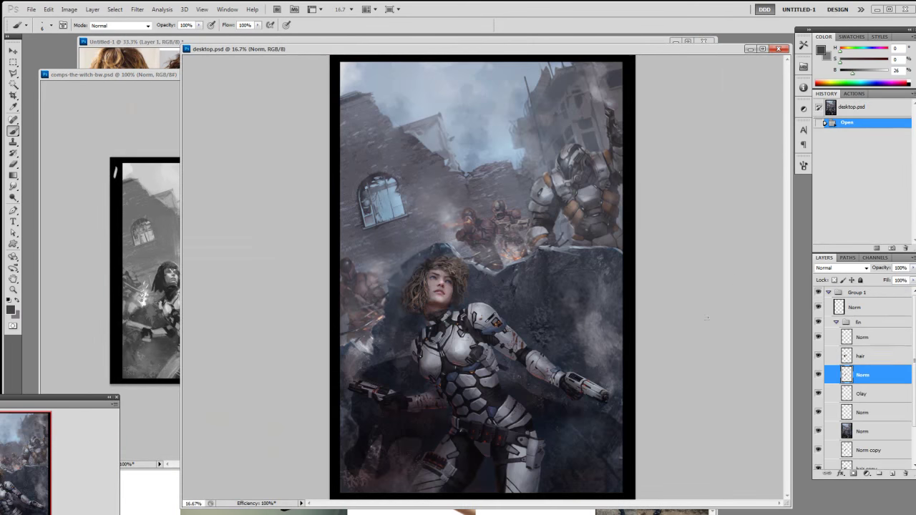
left_click(750, 266)
left_click_drag(788, 502, 769, 505)
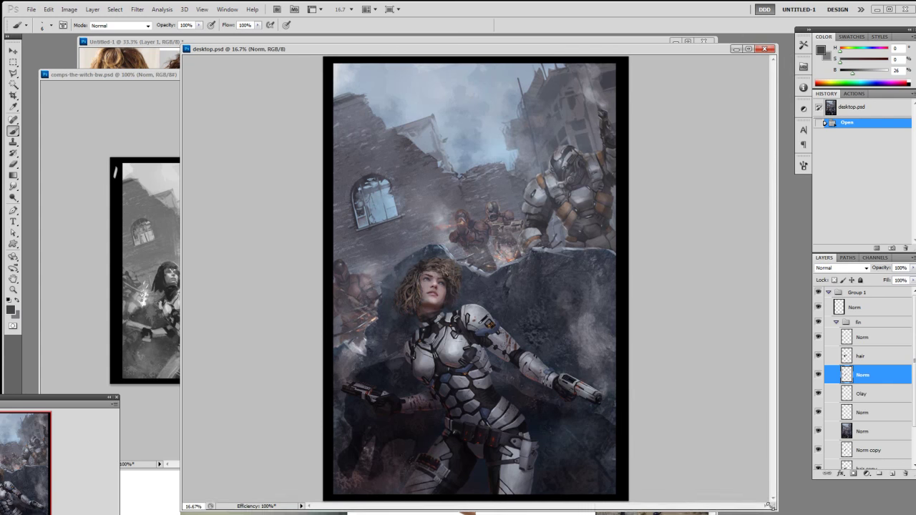